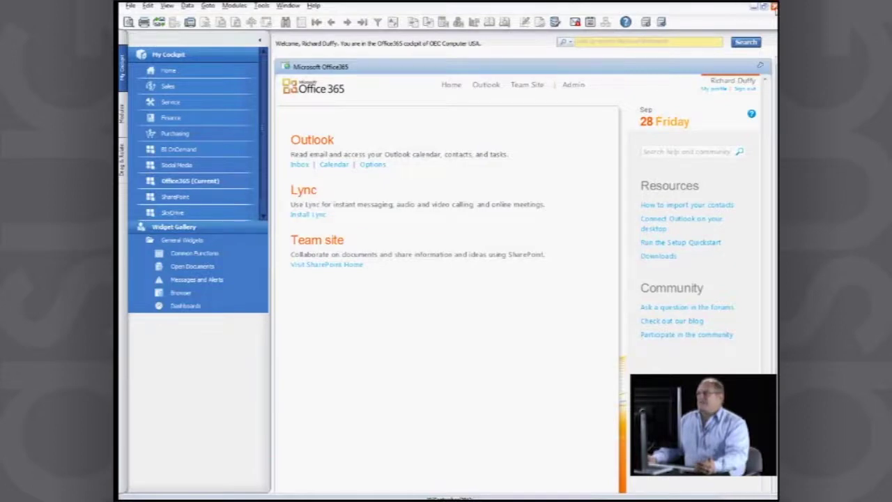
Exit the running SAP Business One session and confirm closing all open windows
click(774, 6)
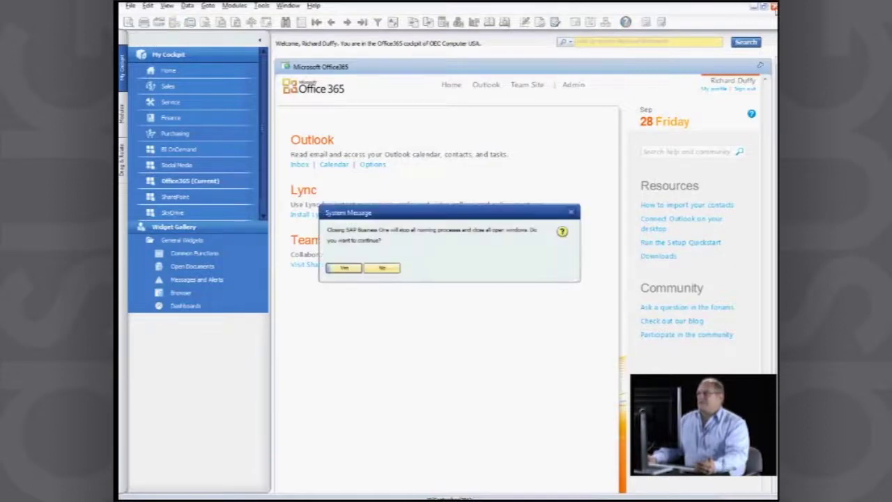
click(344, 269)
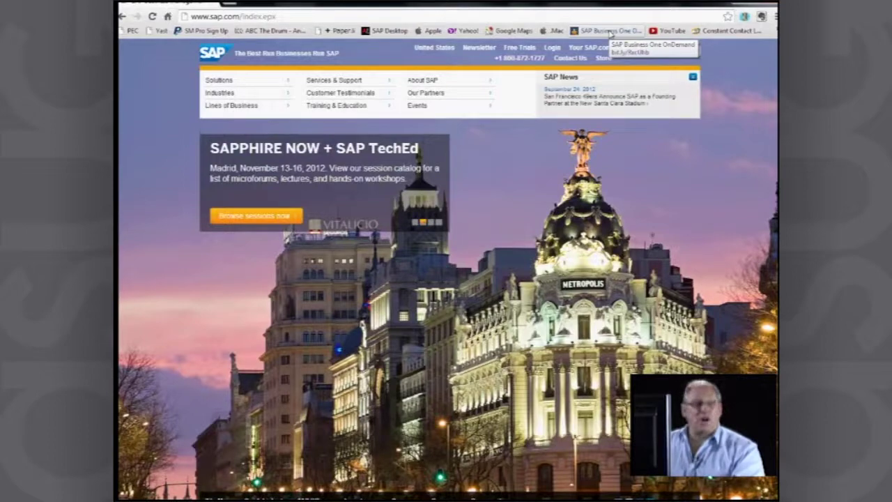
Launch My SAP Business One from the SAP Business One OnDemand customer portal and choose the OECUSA1 company
click(611, 31)
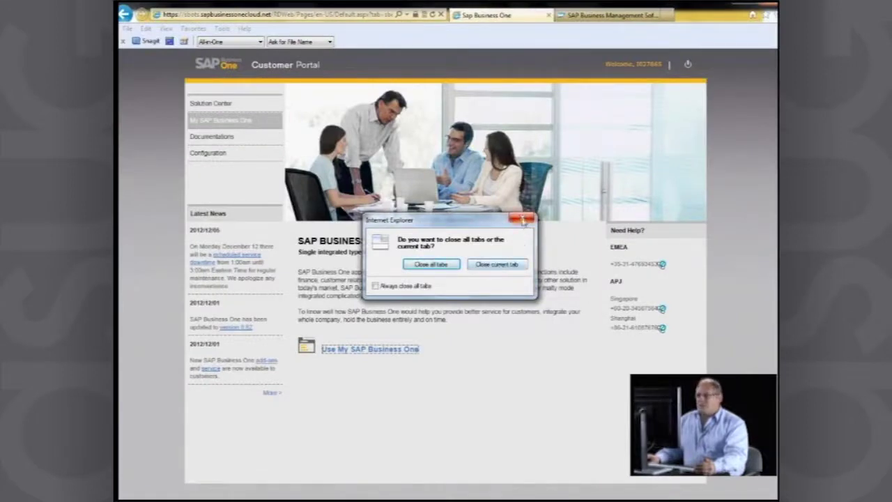
click(523, 220)
click(401, 349)
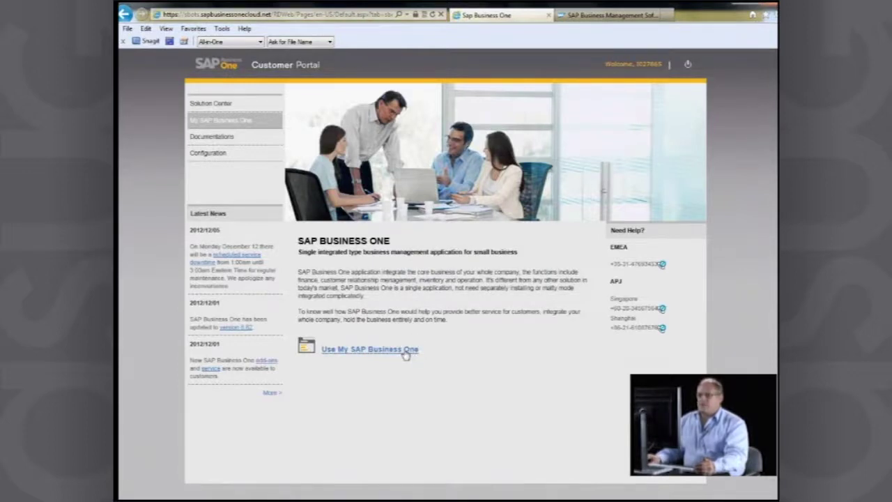
click(404, 350)
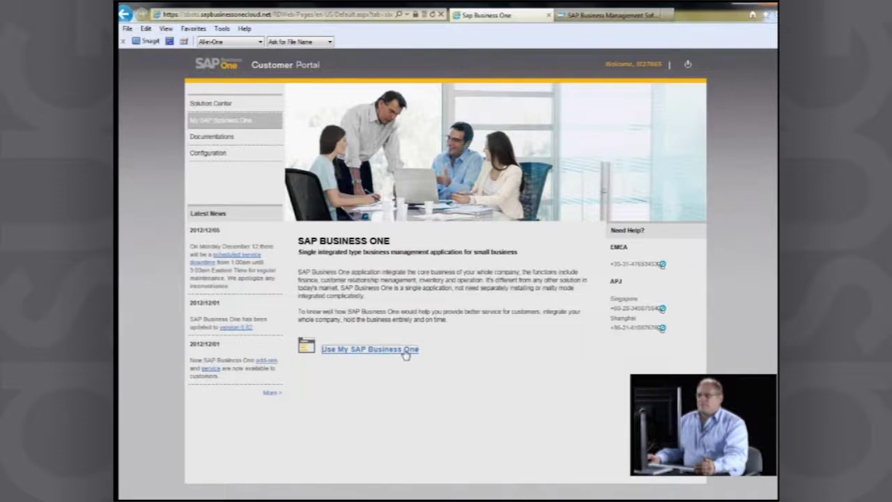
click(391, 149)
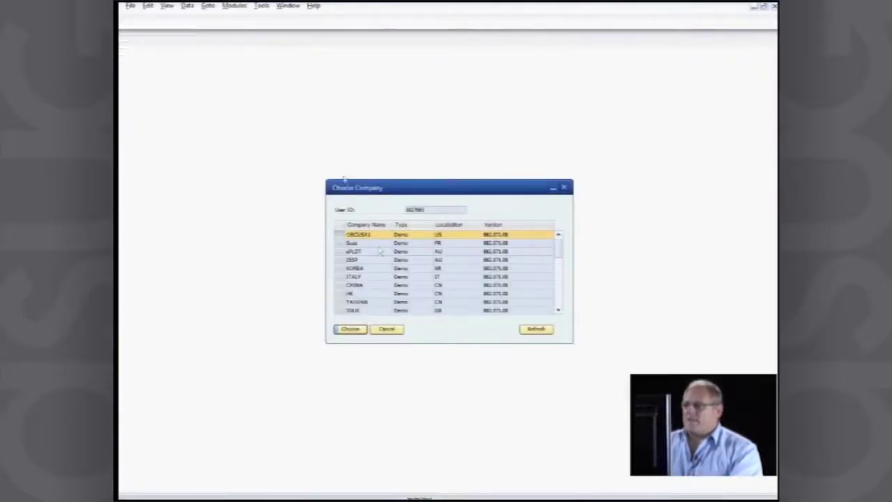
click(355, 332)
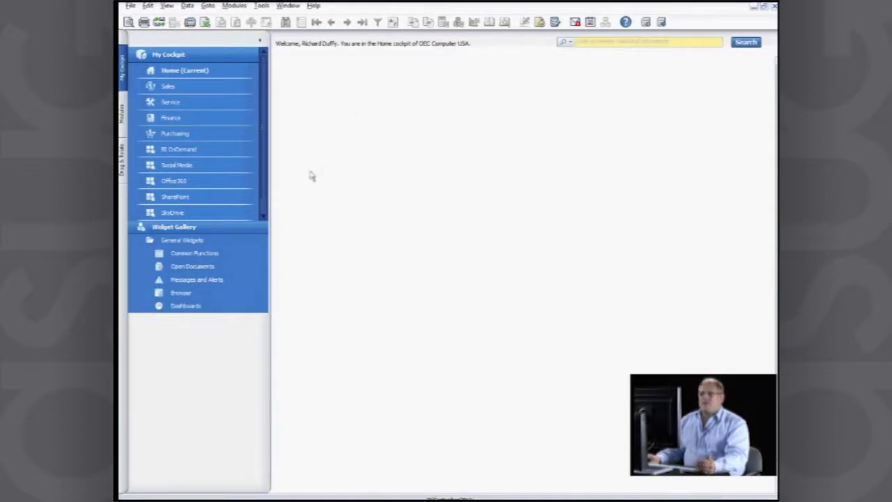
Browse the functions offered in the Financials, MRP, Production, Business Partners and Sales Opportunities modules
click(122, 117)
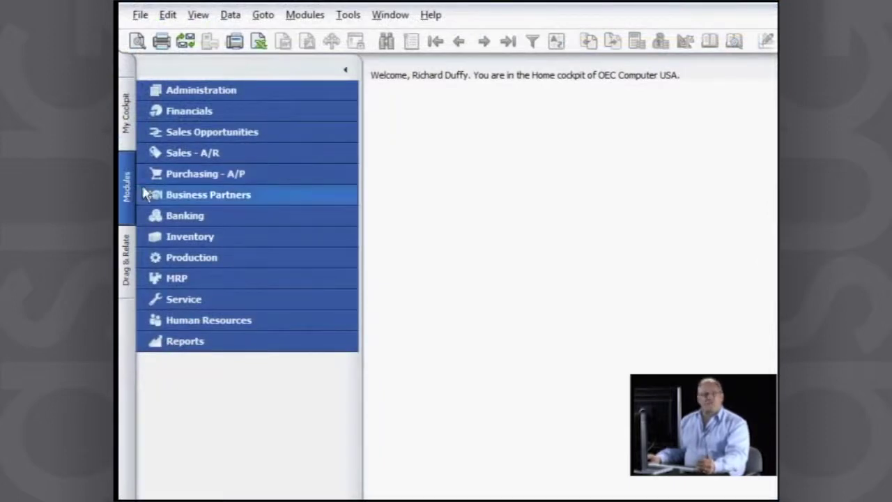
click(190, 115)
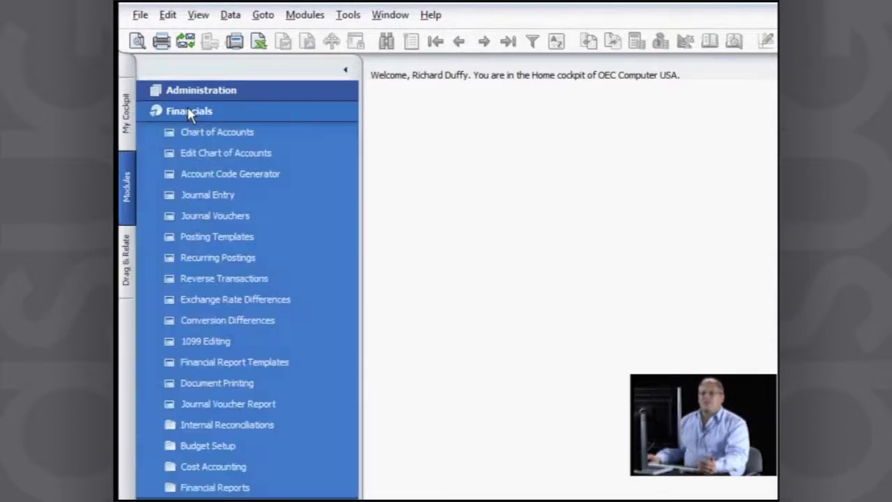
click(191, 115)
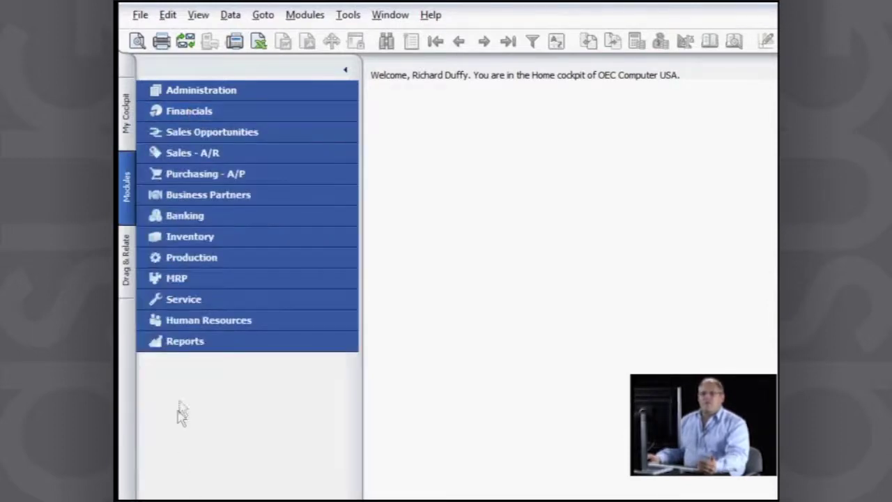
click(183, 280)
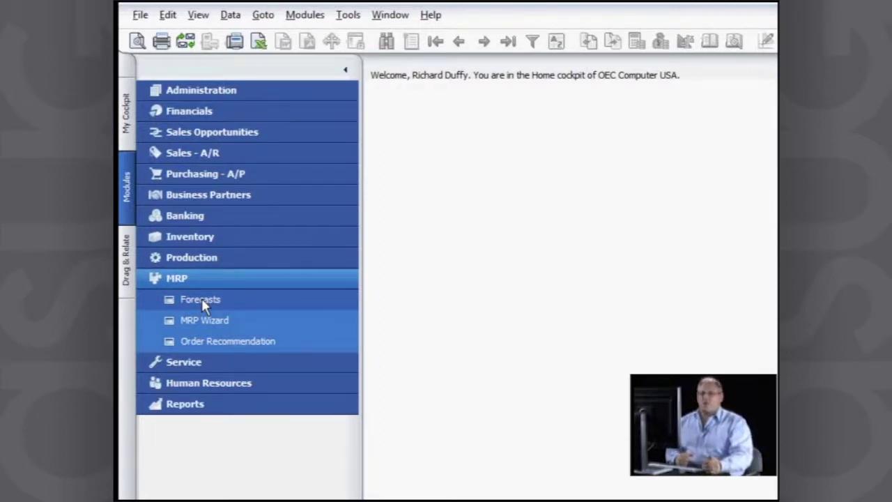
click(183, 258)
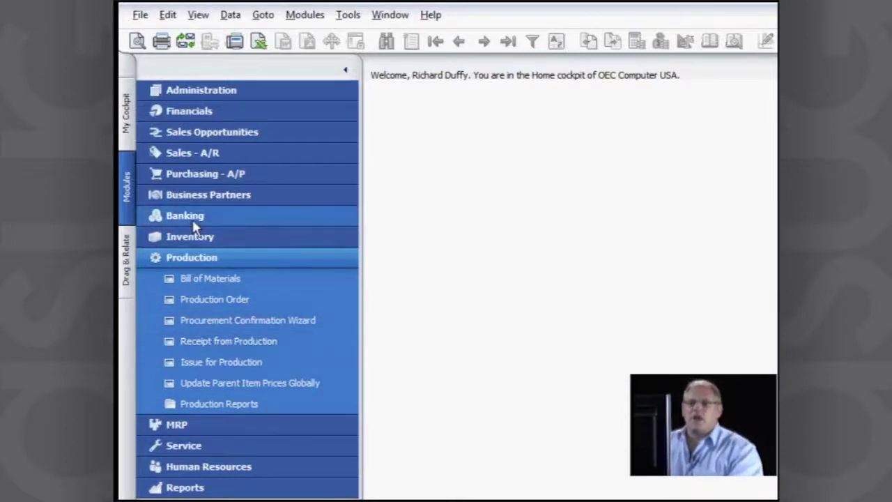
click(199, 195)
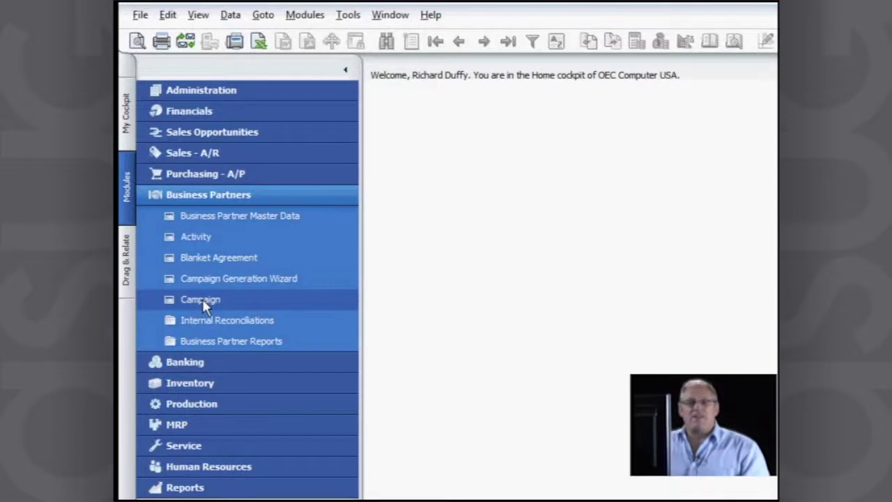
click(201, 140)
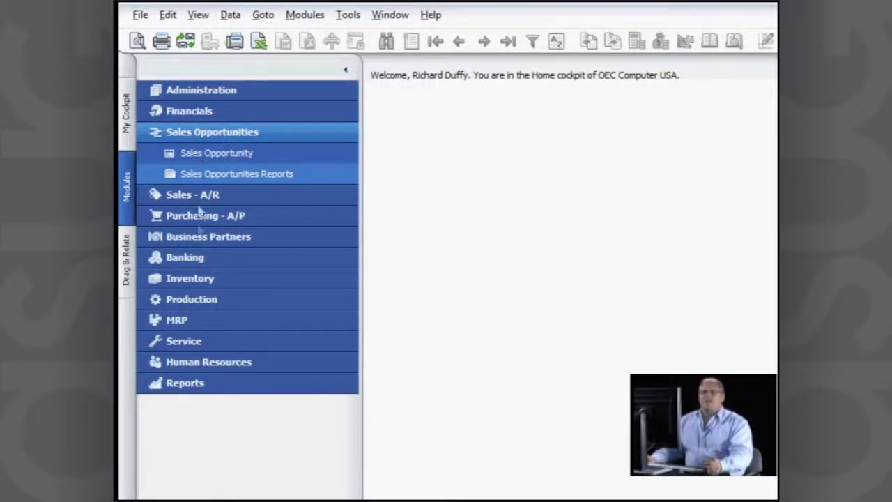
Open Business Partner Master Data and page from the first record forward to the Earthshaker Corporation customer
click(205, 237)
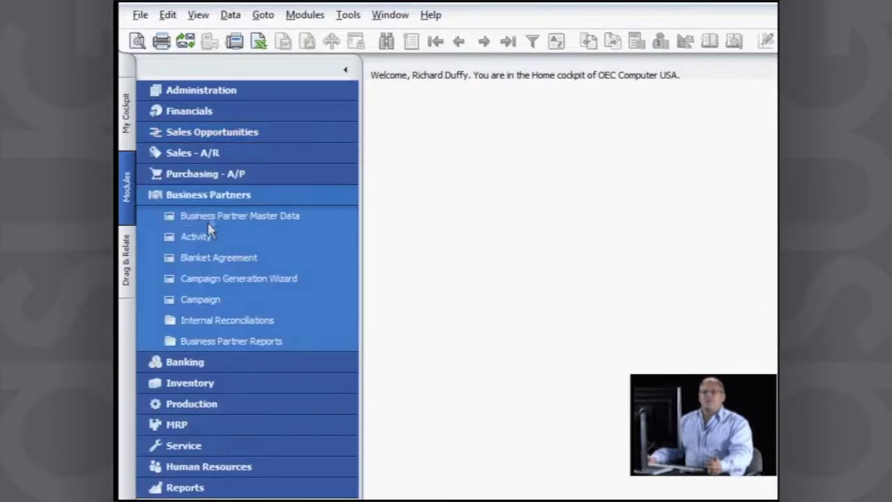
click(210, 216)
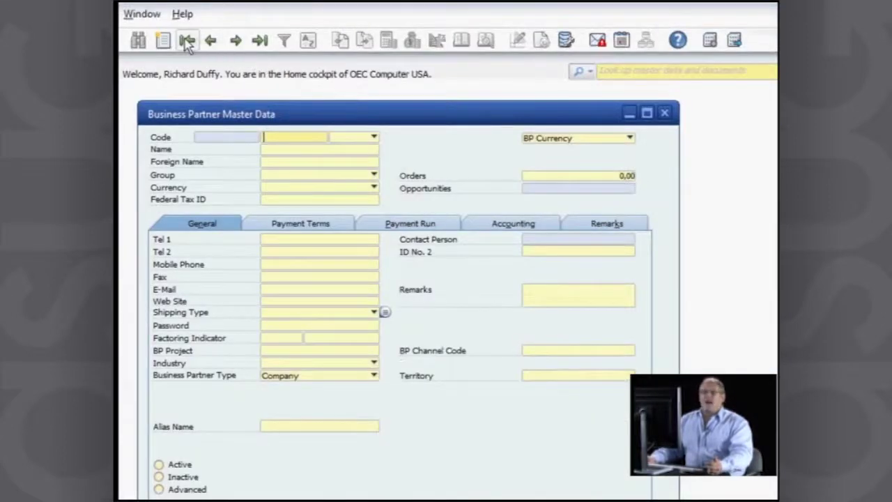
click(190, 40)
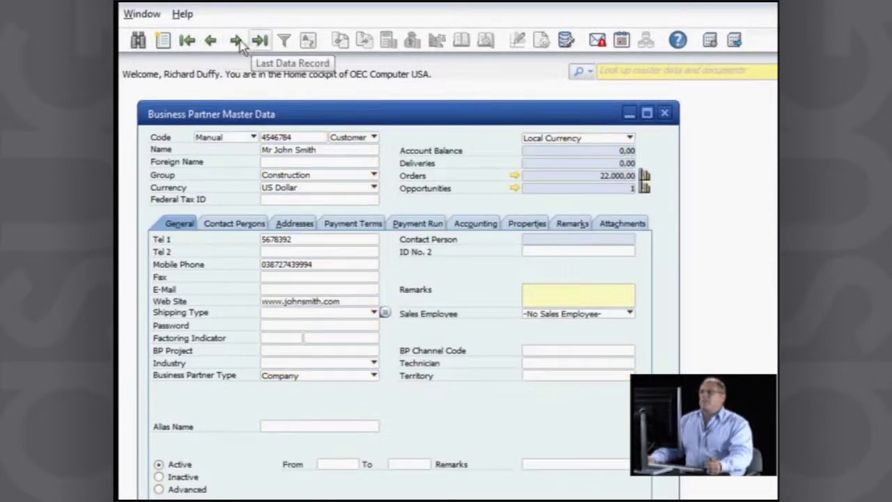
click(235, 40)
click(236, 40)
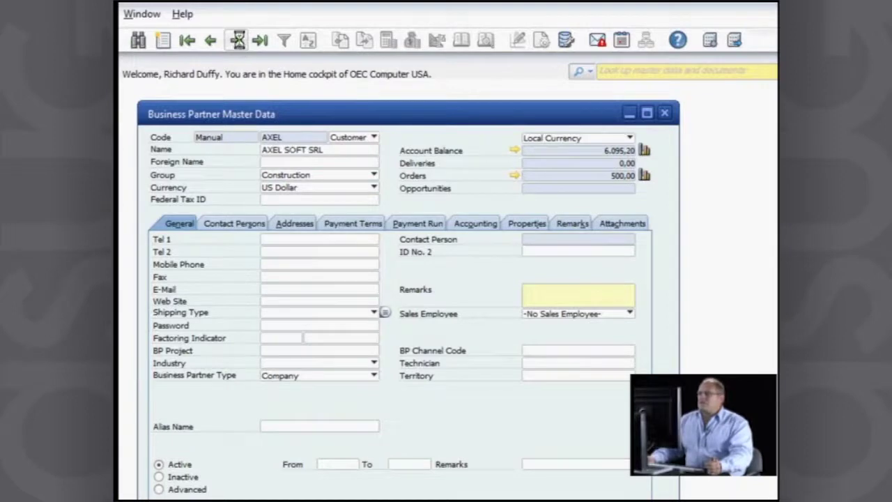
click(236, 41)
click(236, 41)
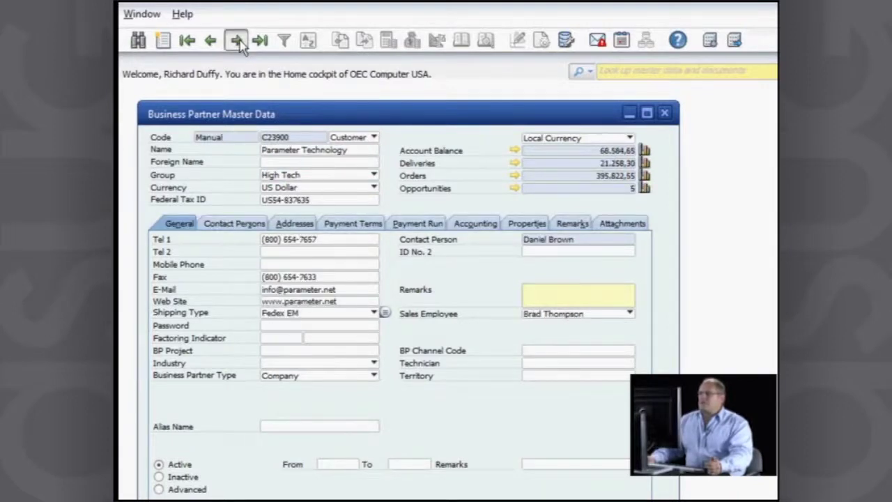
click(236, 41)
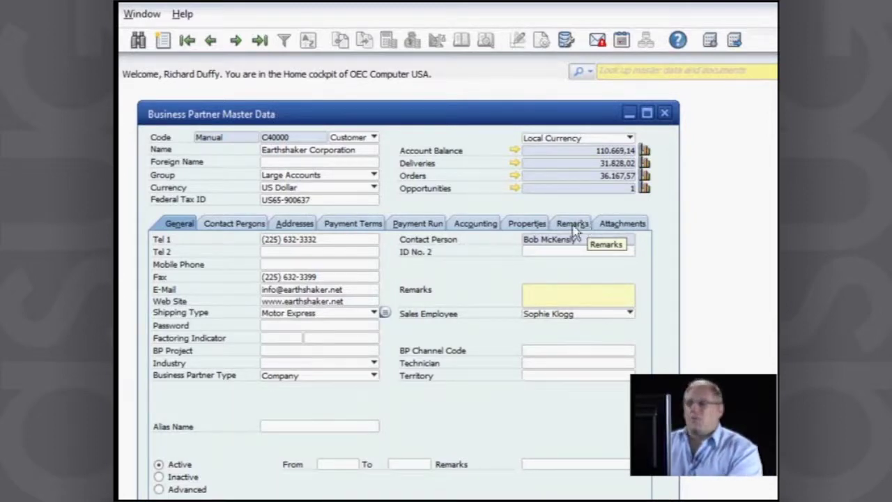
Check Earthshaker Corporation's opportunities report and sales order balance, closing each window after viewing it
click(514, 189)
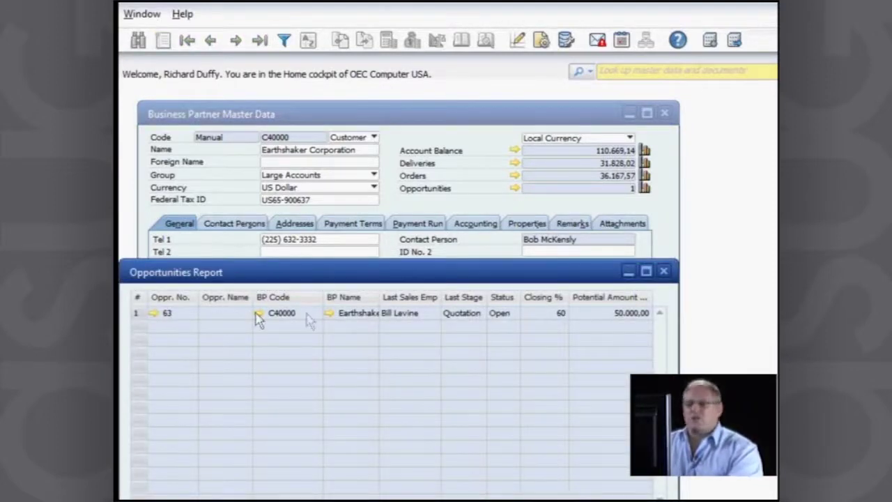
click(664, 272)
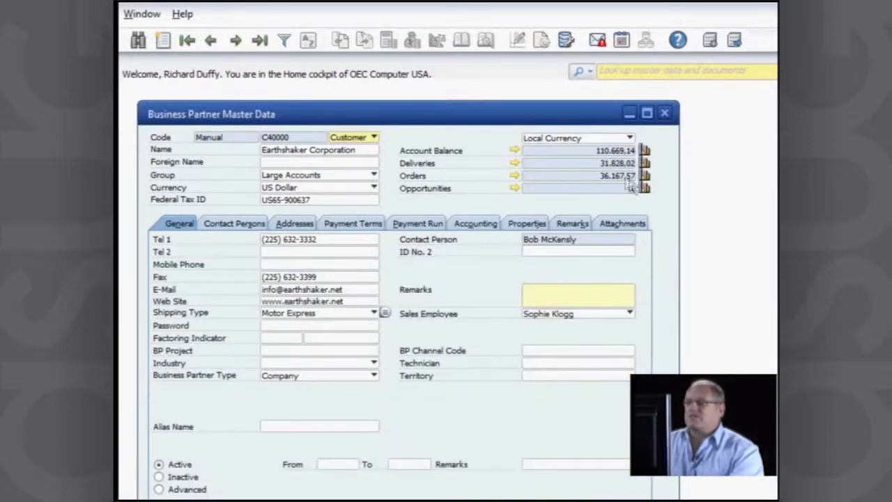
click(516, 177)
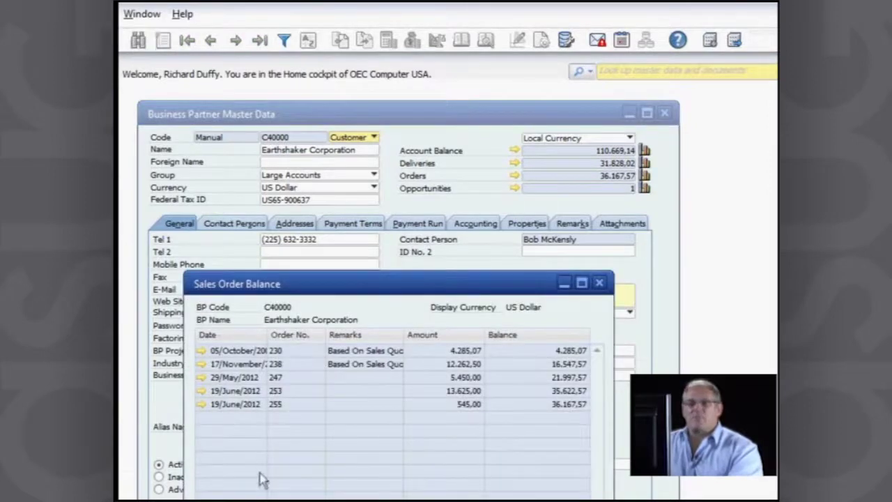
click(597, 284)
Drill down from Earthshaker Corporation's opportunities report into its sales opportunity, then close the opportunity
click(515, 189)
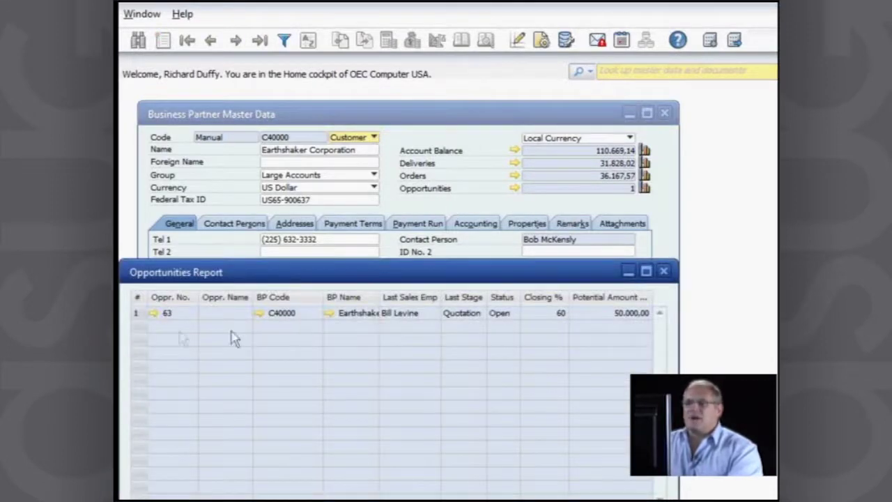
click(154, 315)
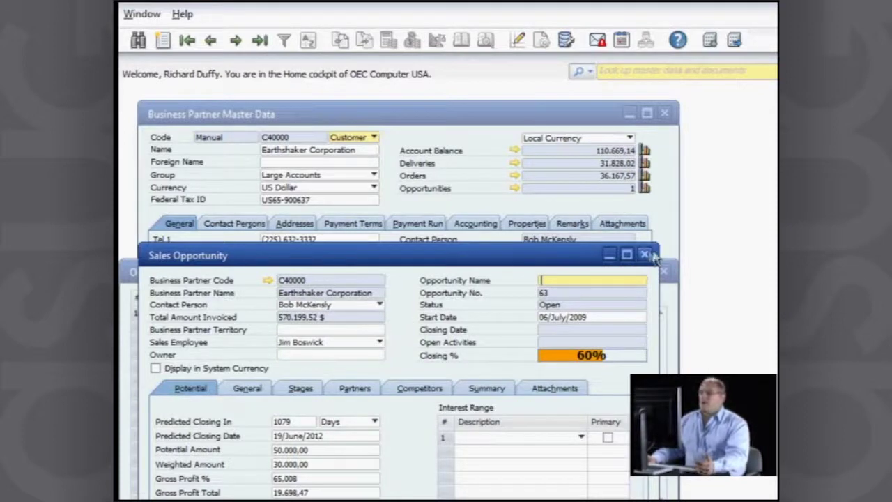
click(645, 255)
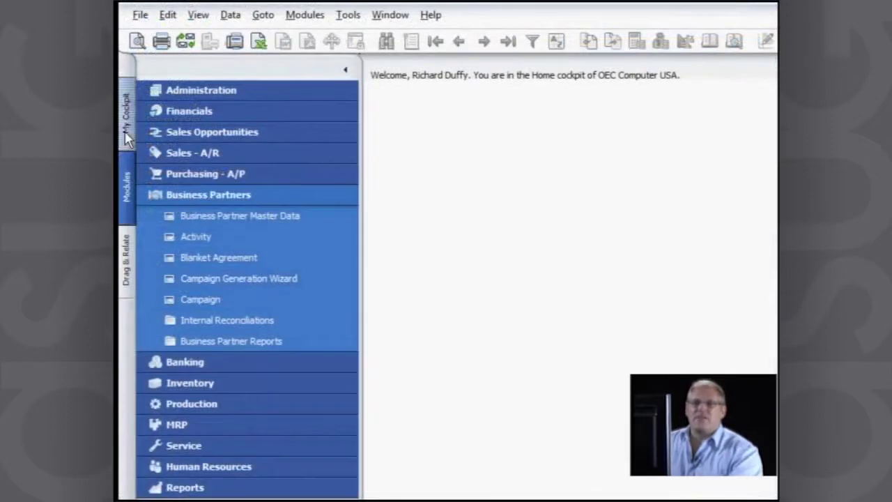
Open the Sales cockpit, accept the security certificate alert and refresh the Open Documents widget
click(127, 133)
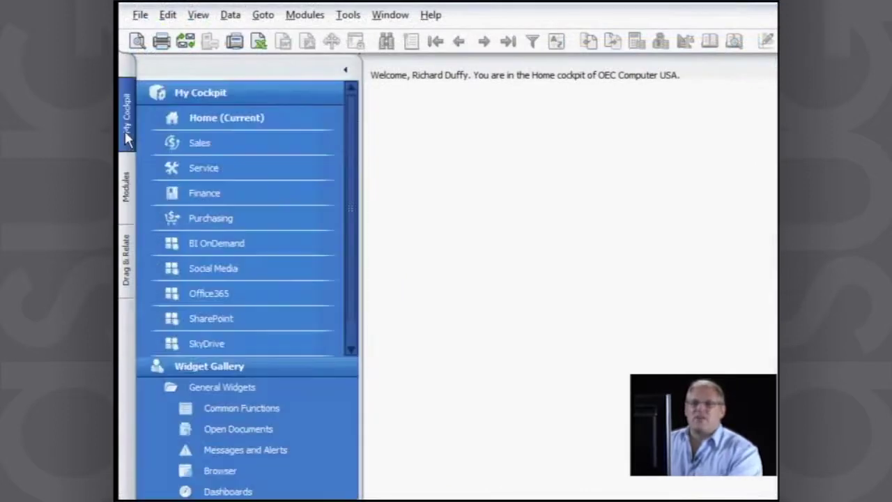
click(204, 148)
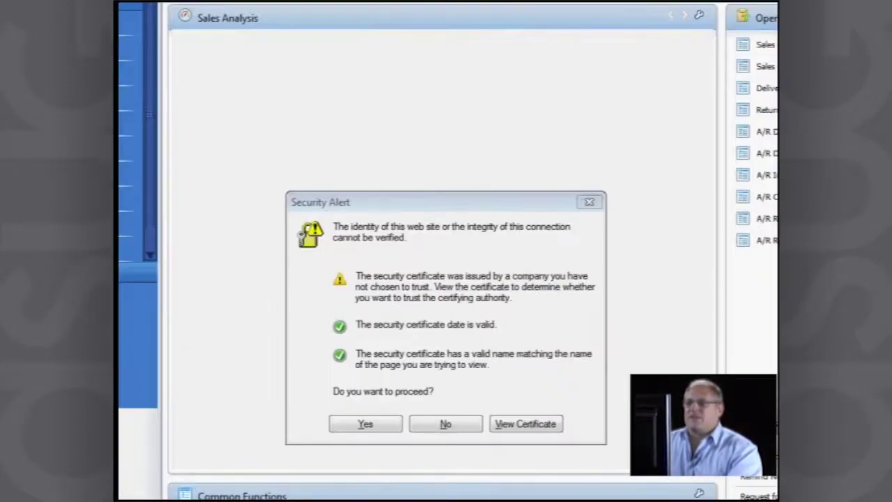
click(368, 424)
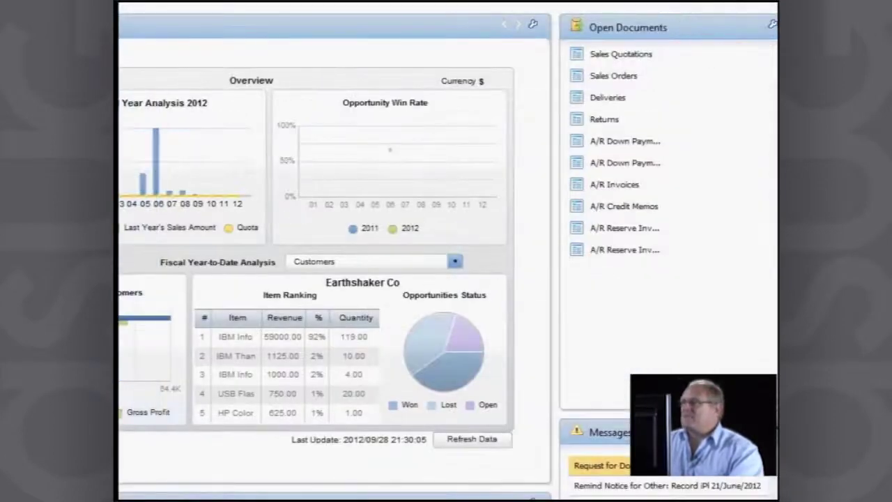
click(772, 25)
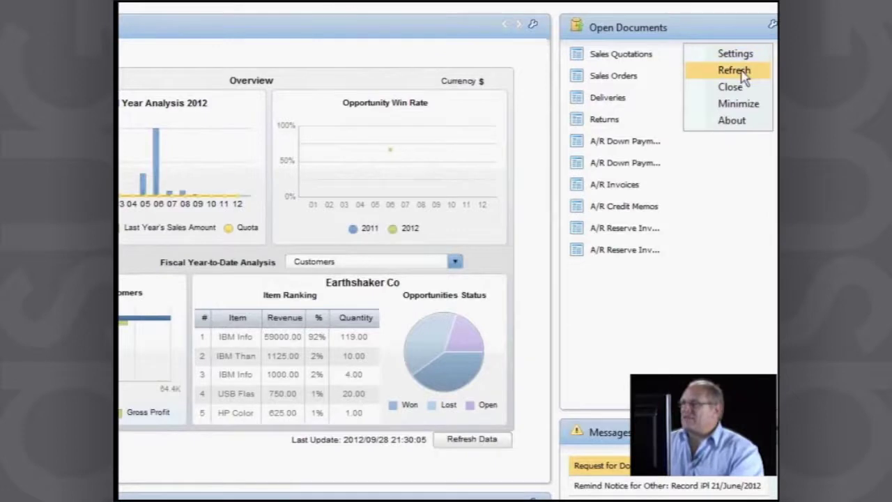
click(749, 72)
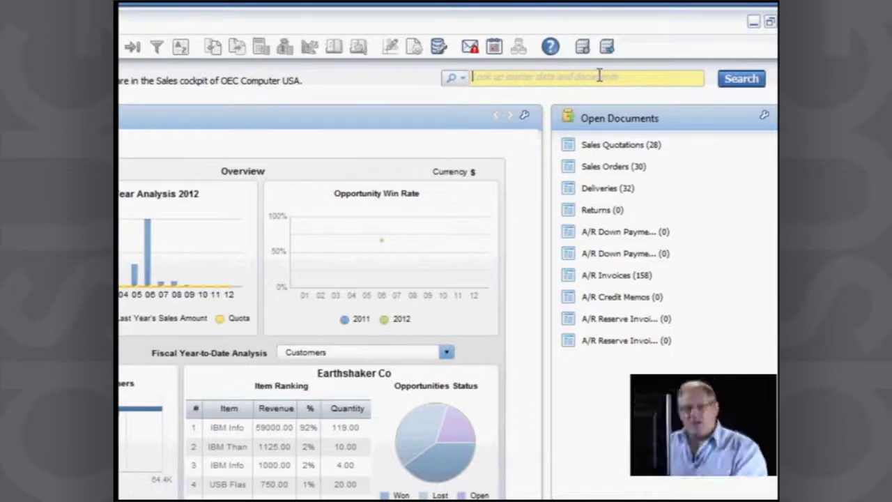
Search master data and documents for "earth", view the Earthshaker Corporation record and close it
text(earth)
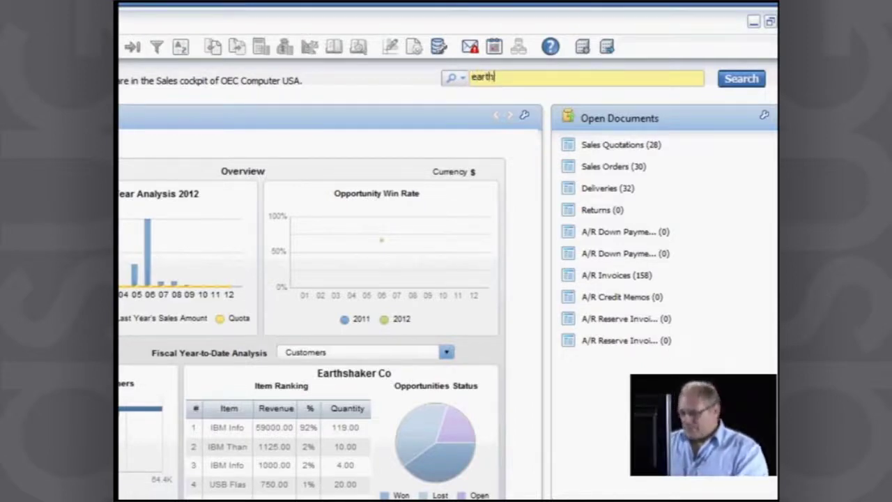
key(Return)
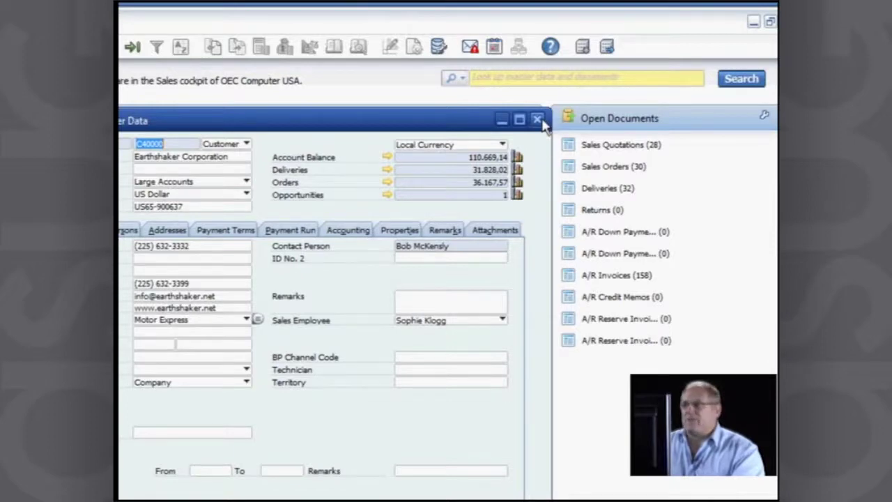
click(537, 120)
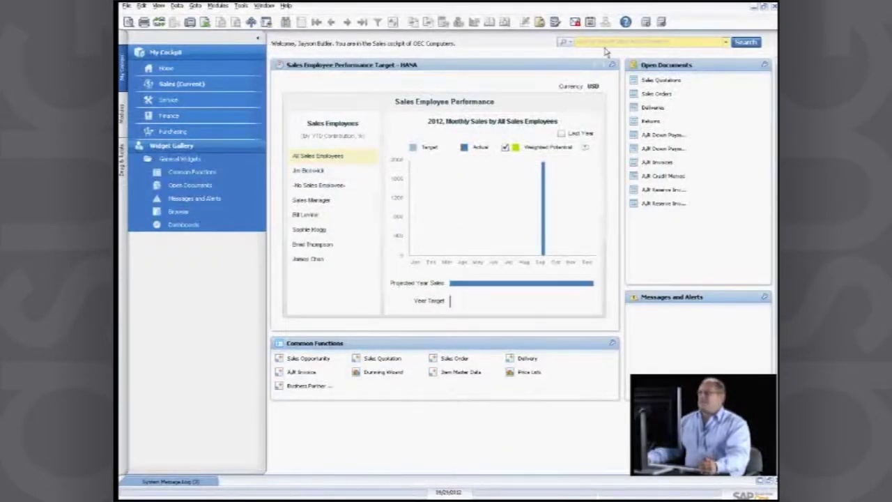
Search master data and documents for "earth" and show the result categories beside the search results
click(605, 43)
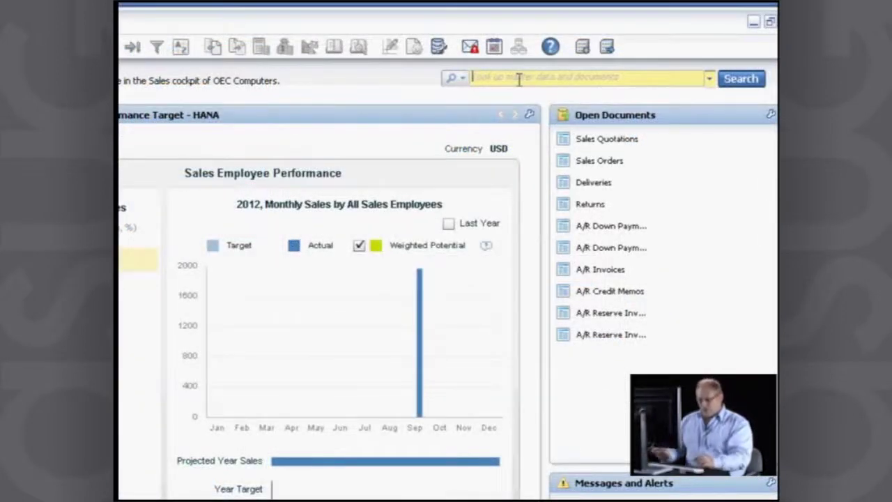
text(ea)
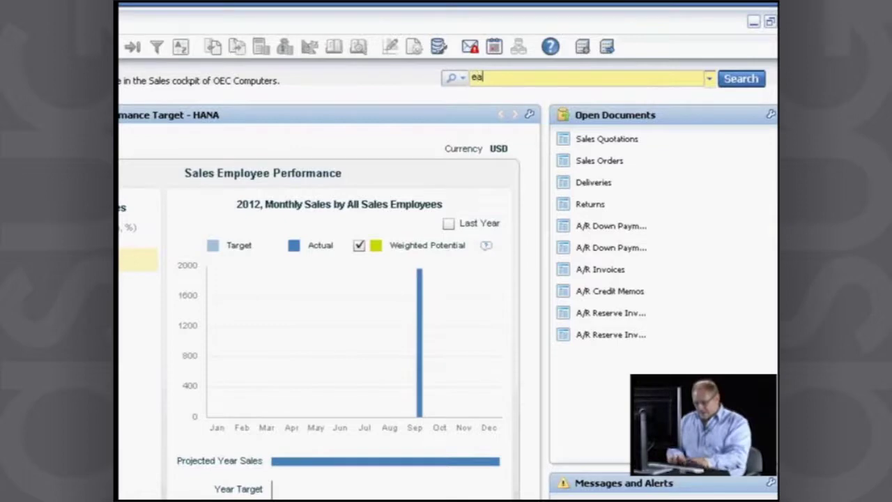
text(rth)
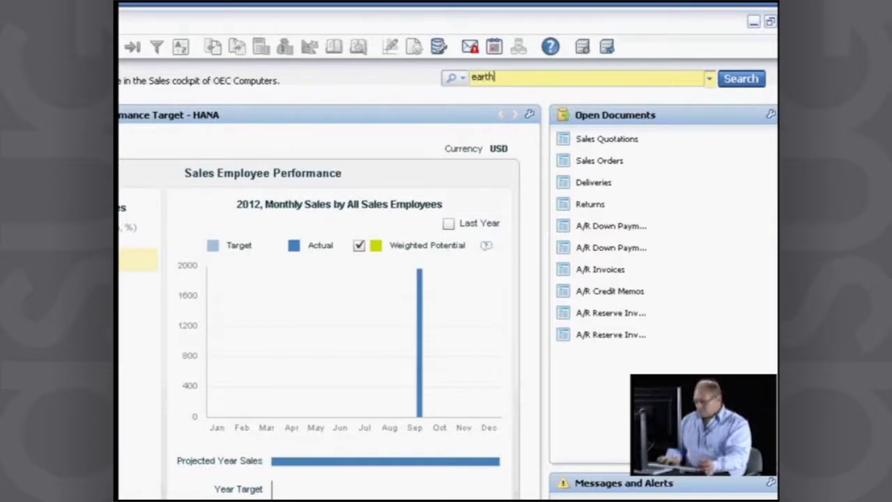
key(Return)
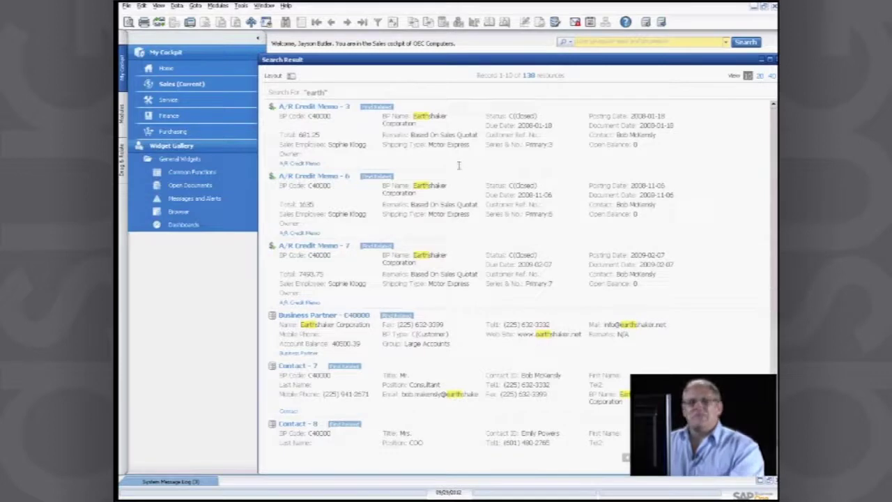
mouse_move(466, 157)
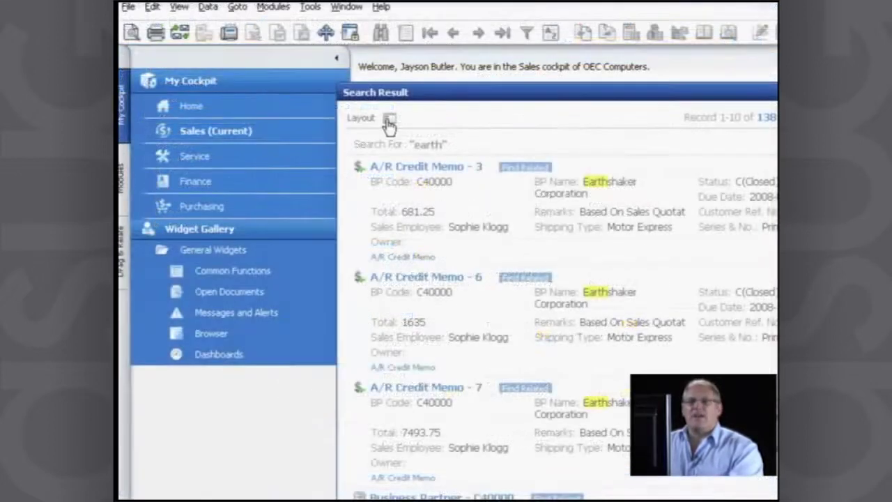
click(390, 122)
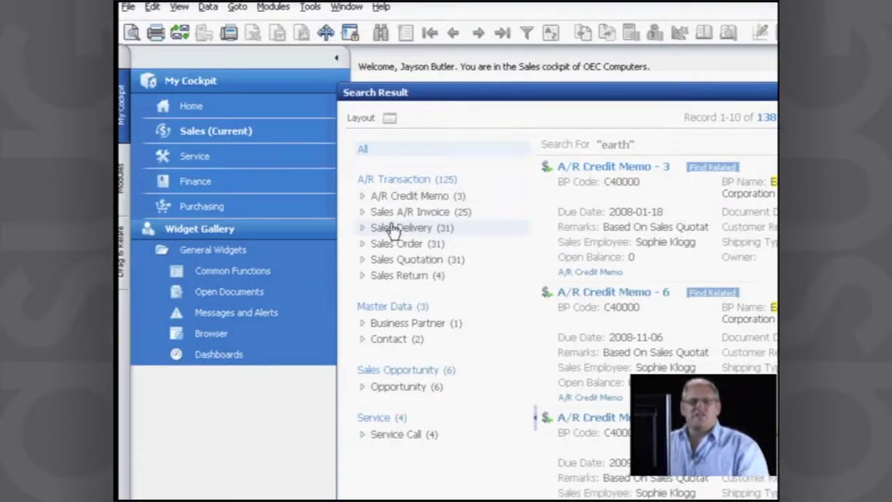
Narrow the search results to sales opportunities and review the listed records
click(410, 390)
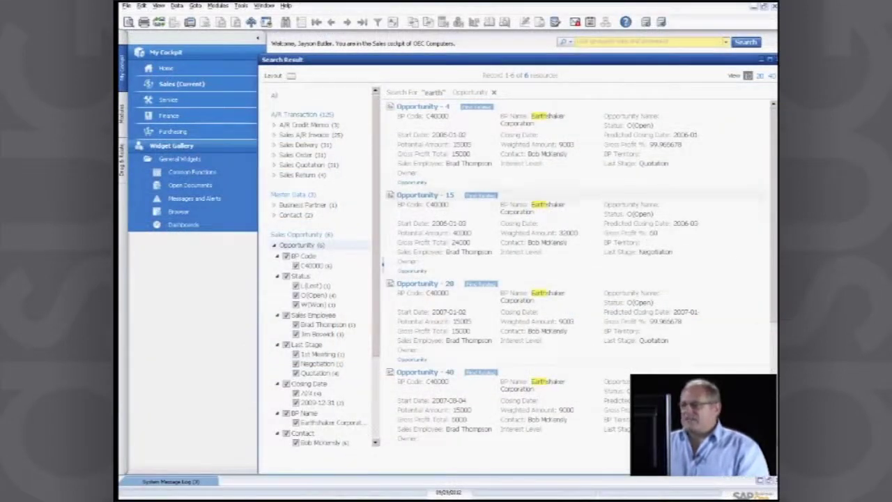
scroll(578, 272, down, 3)
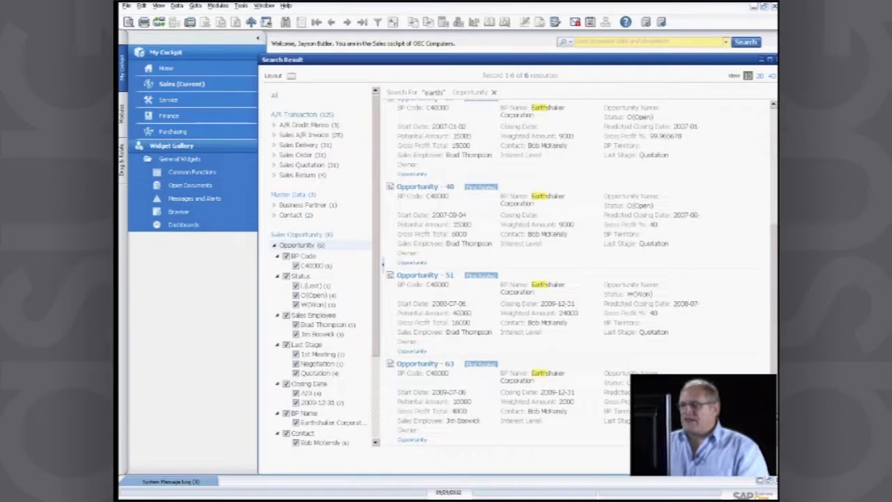
click(773, 125)
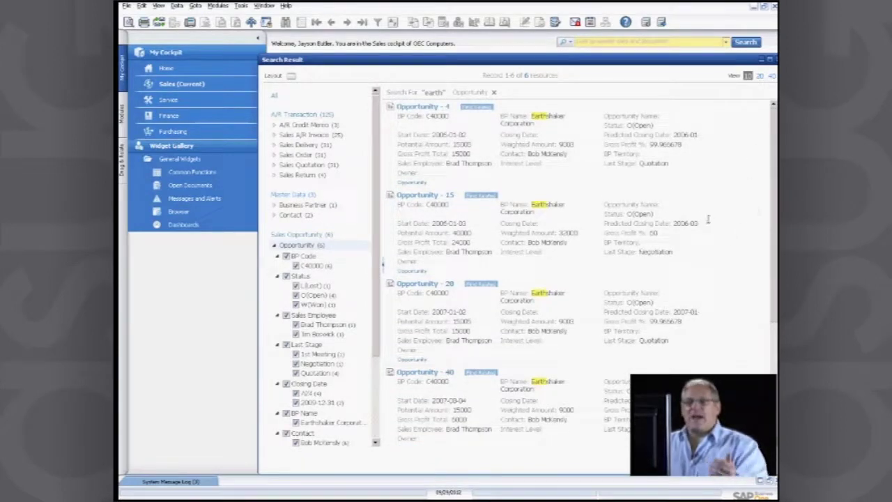
Switch the search results to sales orders and exclude the C(Closed) status
click(302, 154)
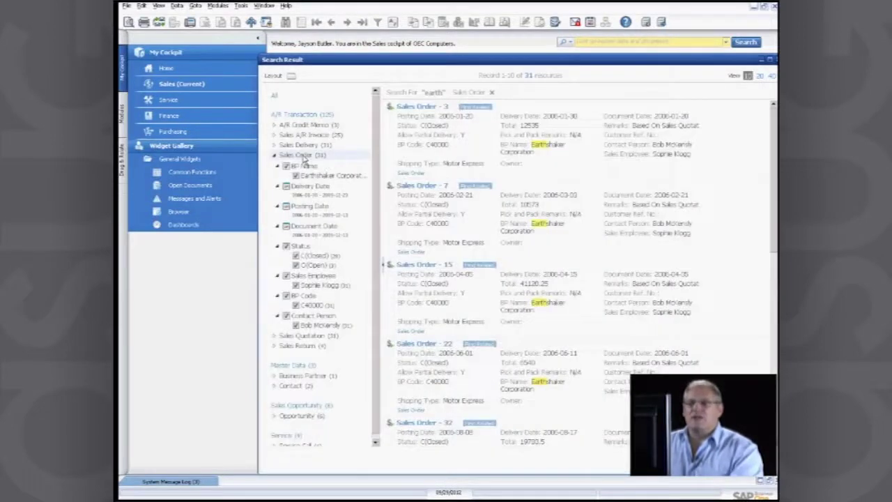
mouse_move(731, 347)
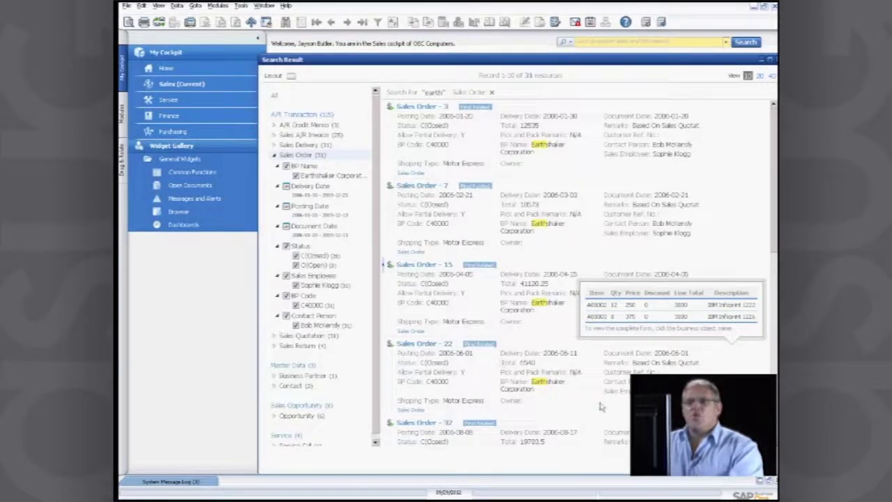
mouse_move(432, 296)
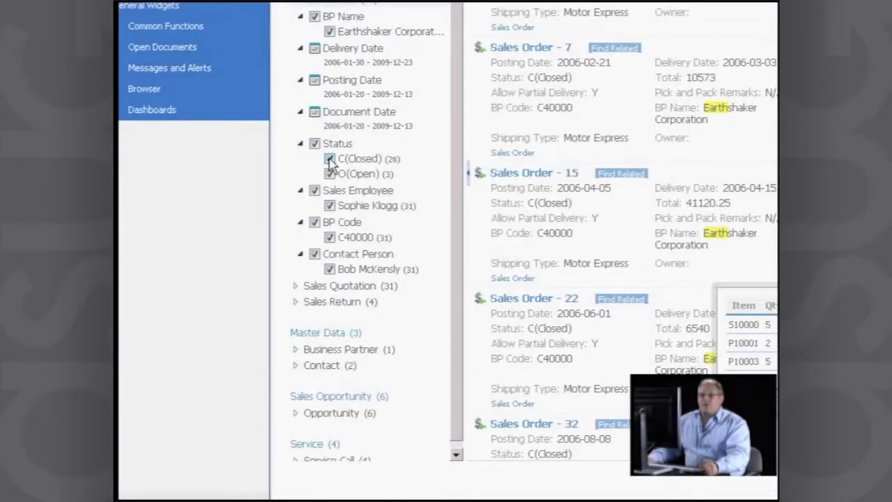
click(329, 160)
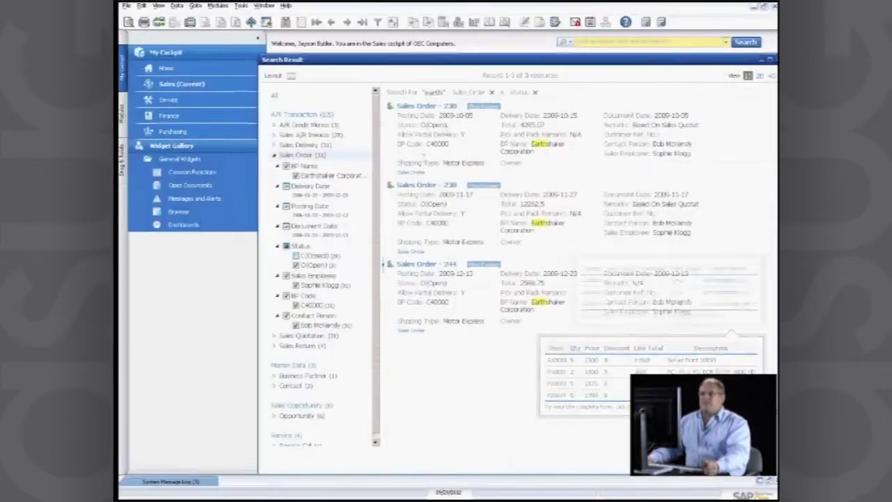
Preview and open the first listed open sales order for Earthshaker Corporation, and show its relationship map
mouse_move(442, 120)
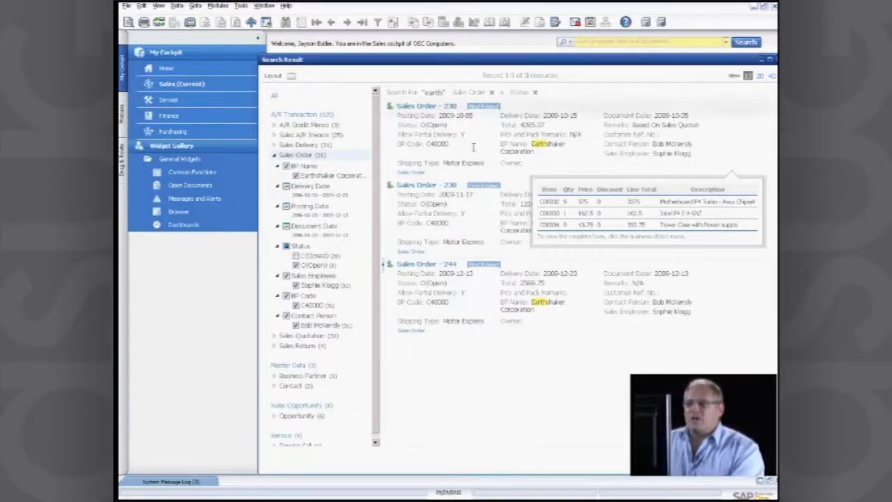
click(433, 107)
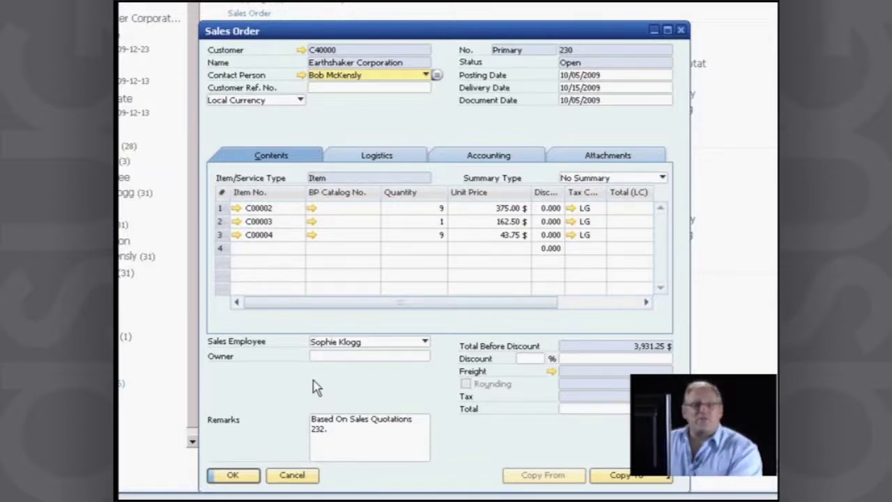
right_click(313, 386)
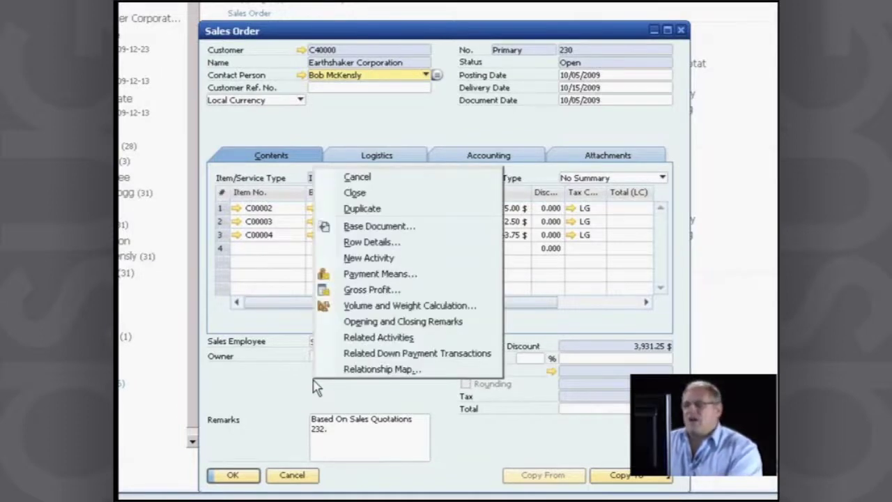
click(370, 370)
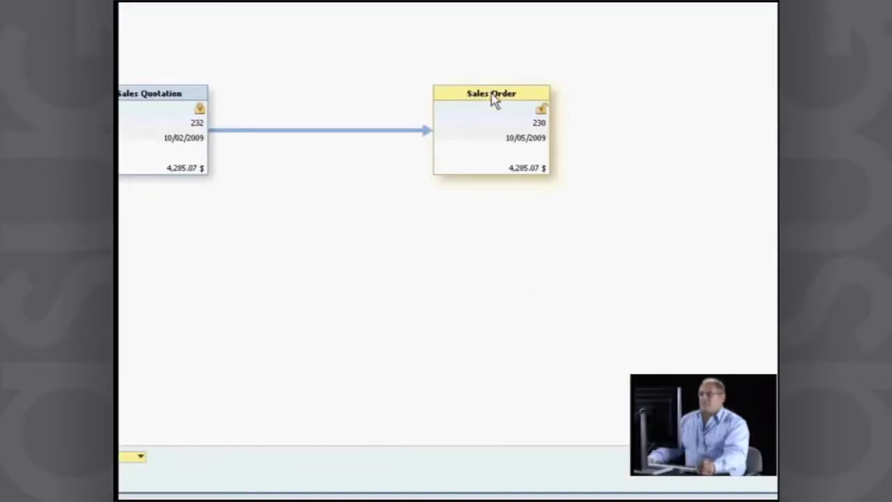
Open the sales order from the relationship map, copy it to an A/R invoice and add the invoice
double_click(494, 100)
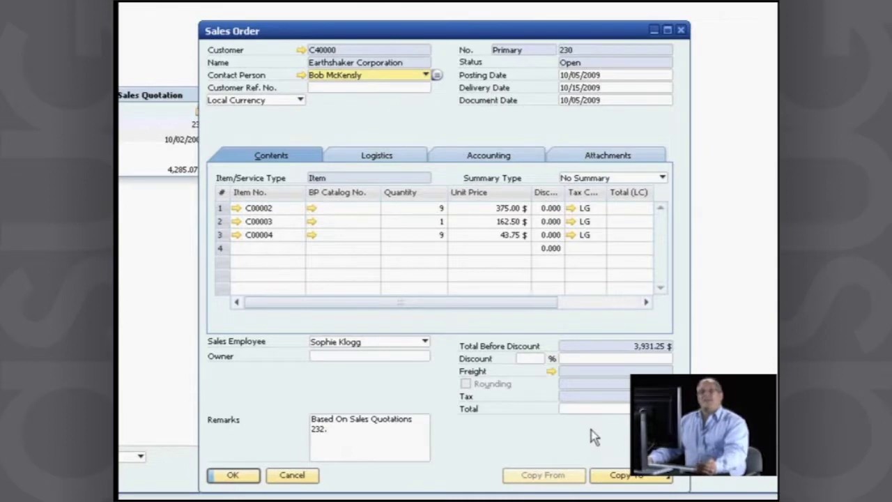
click(648, 481)
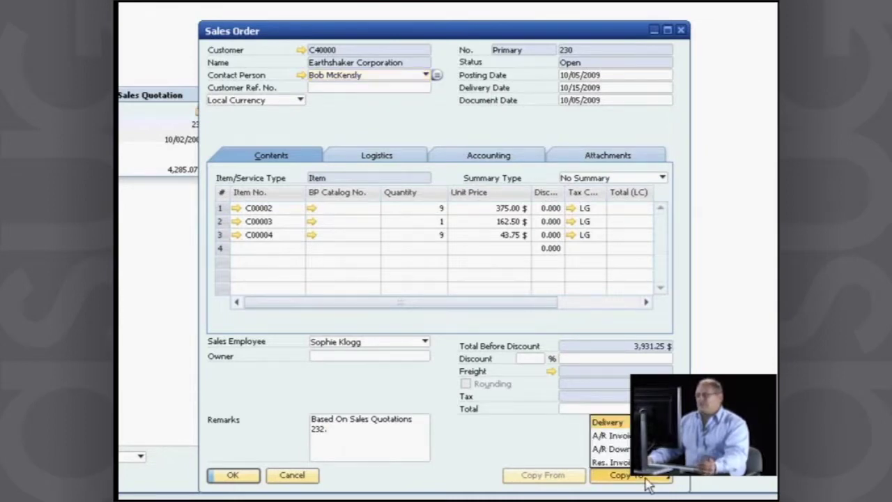
click(622, 435)
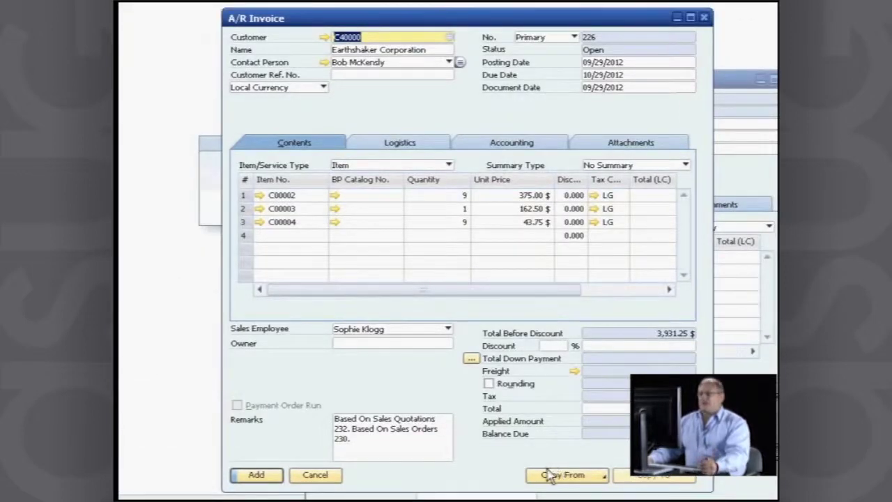
click(257, 474)
click(252, 199)
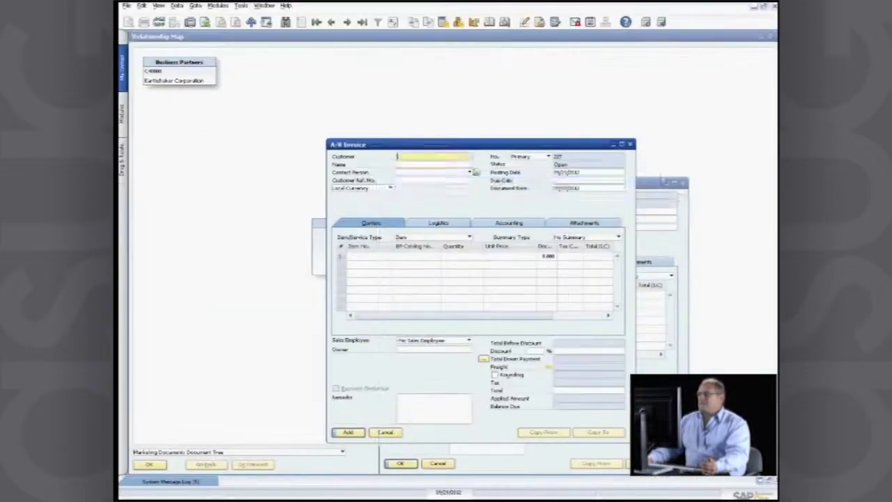
Close the blank A/R invoice form and reopen the relationship map from the sales order
click(630, 144)
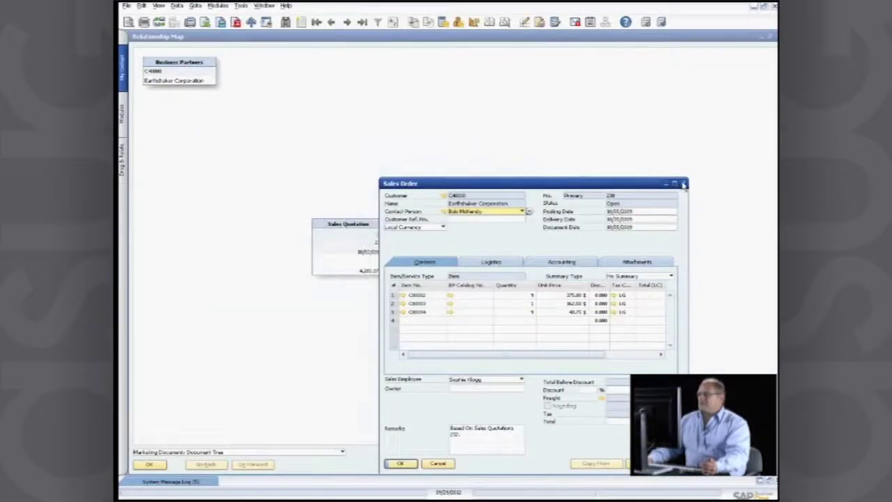
click(673, 182)
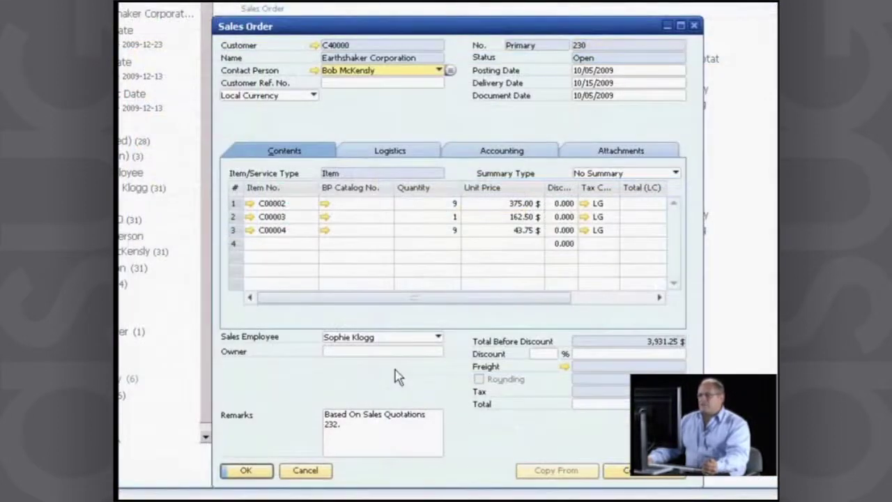
right_click(395, 370)
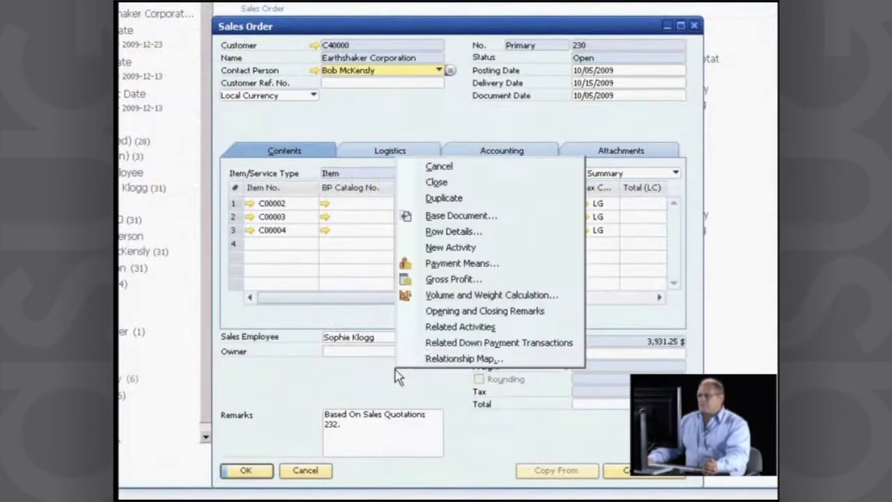
click(453, 358)
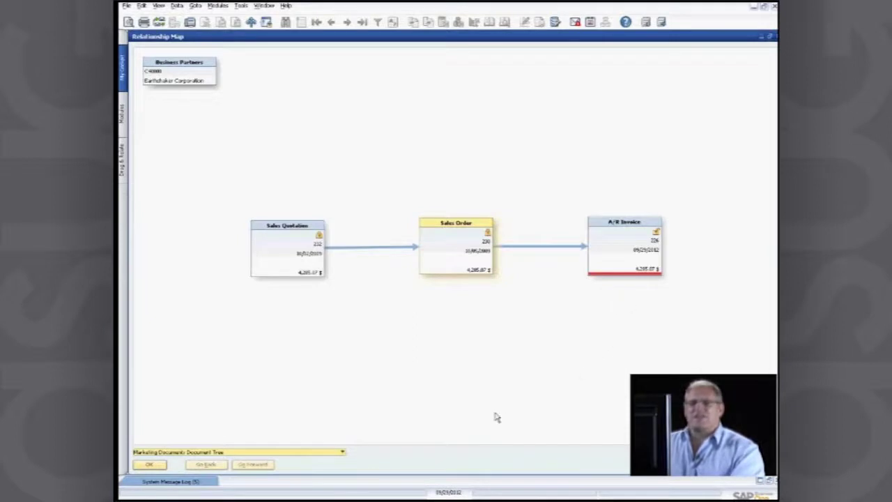
Switch the relationship map to the Posting Details view and to the Related Items view
click(343, 454)
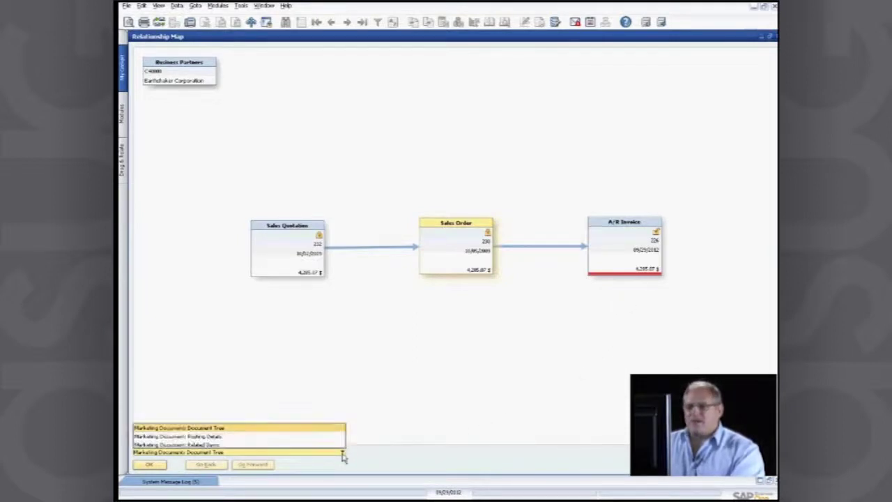
click(218, 437)
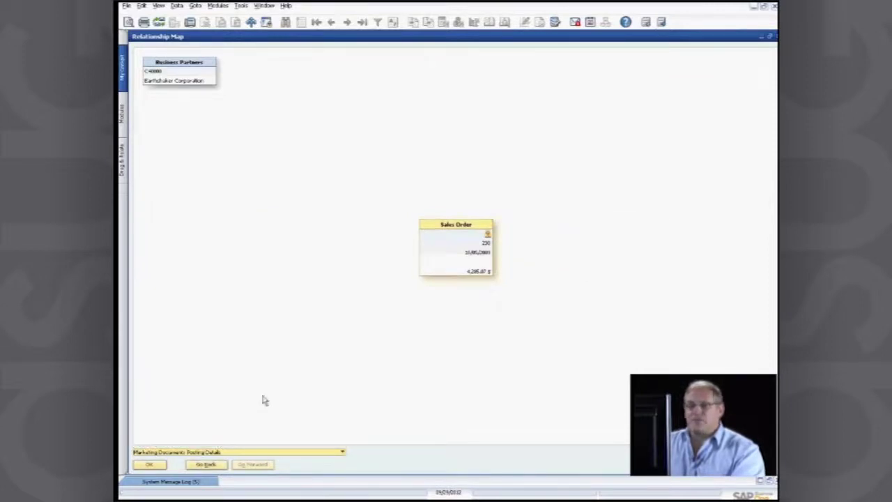
click(342, 451)
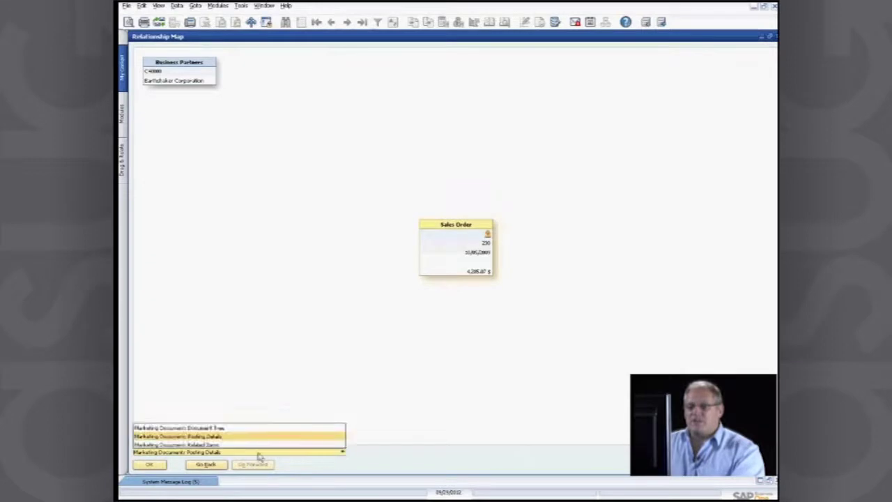
click(211, 445)
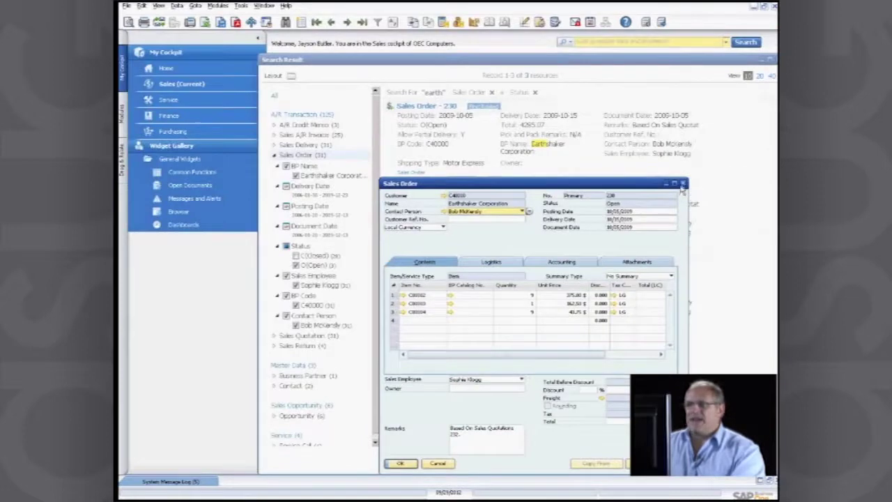
Close the sales order and the search results to return to the Sales cockpit
click(683, 184)
mouse_move(551, 186)
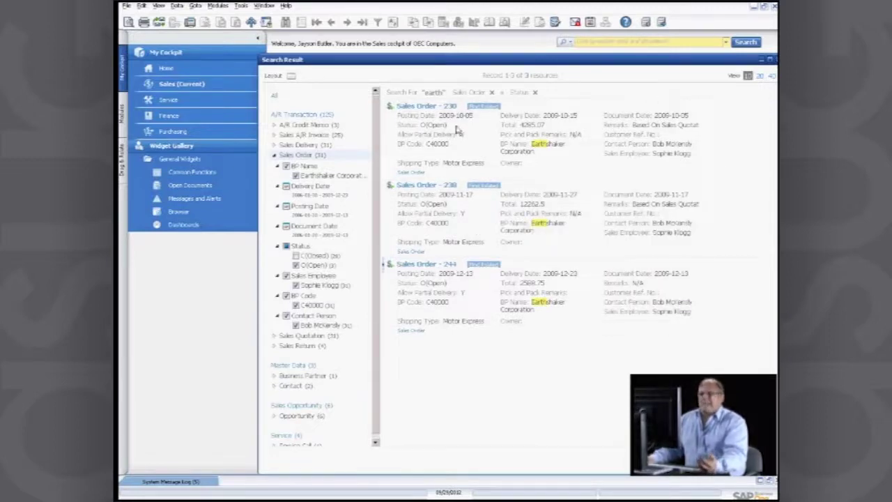
key(Escape)
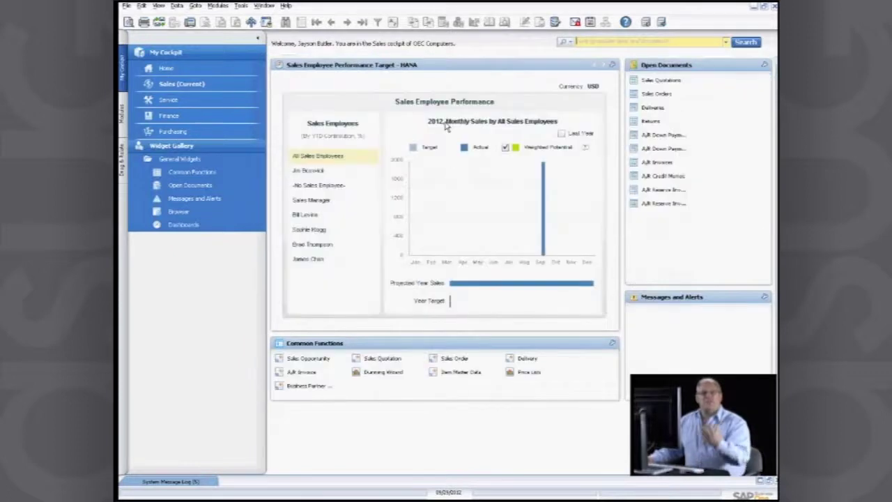
Open an interactive analysis workbook in Excel from the modules and move the empty PivotChart down the sheet
click(122, 123)
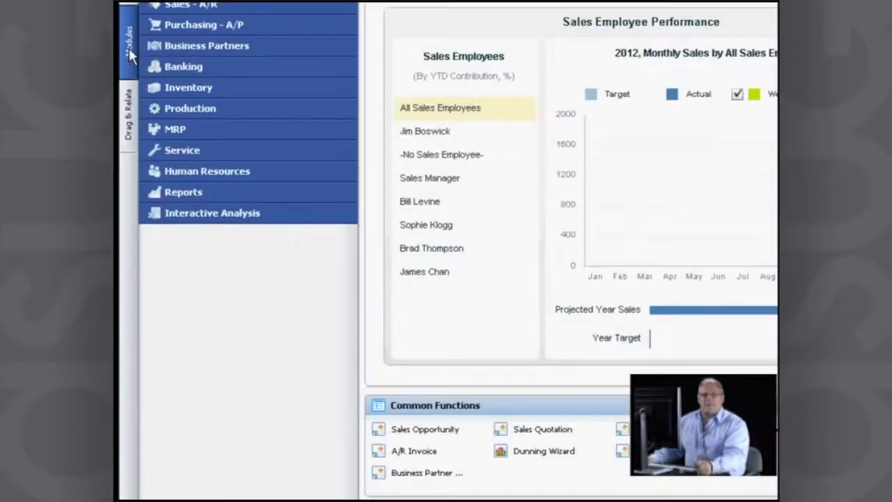
click(208, 216)
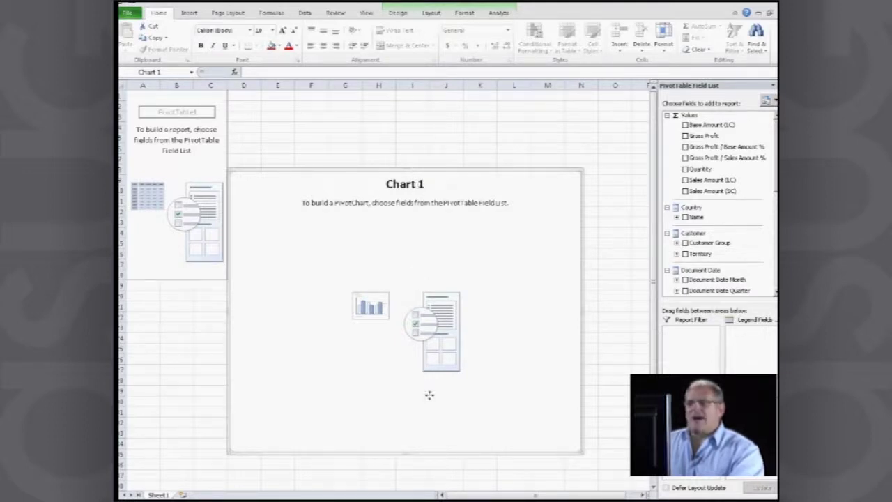
click(409, 177)
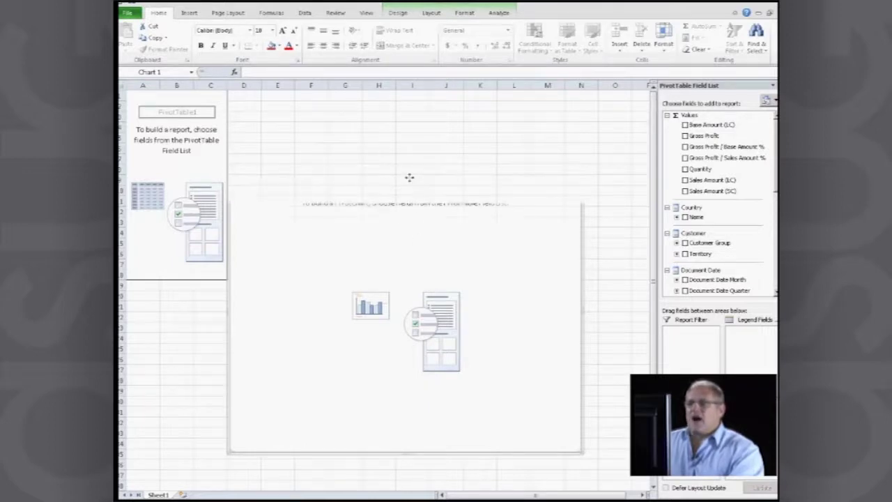
drag(409, 177, 407, 465)
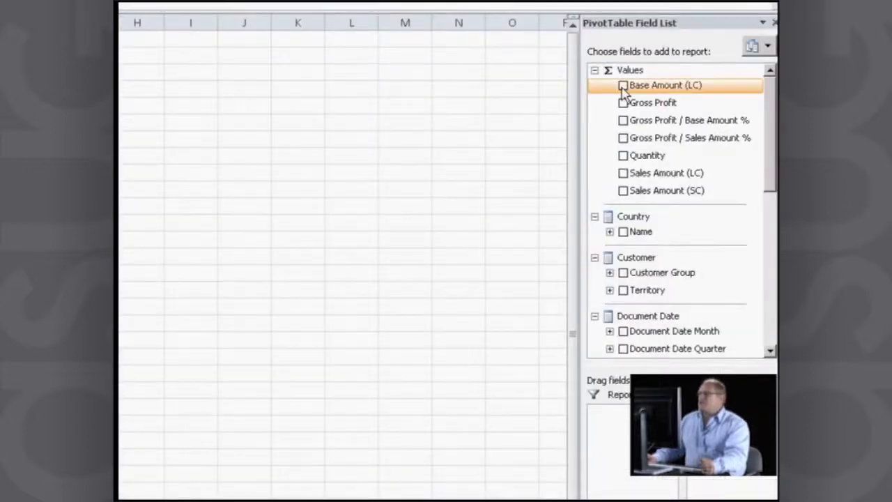
Add Base Amount (LC), Customer Group and the Sales Employee Name to the PivotTable, placing Name above Customer Group in the axis fields
click(622, 85)
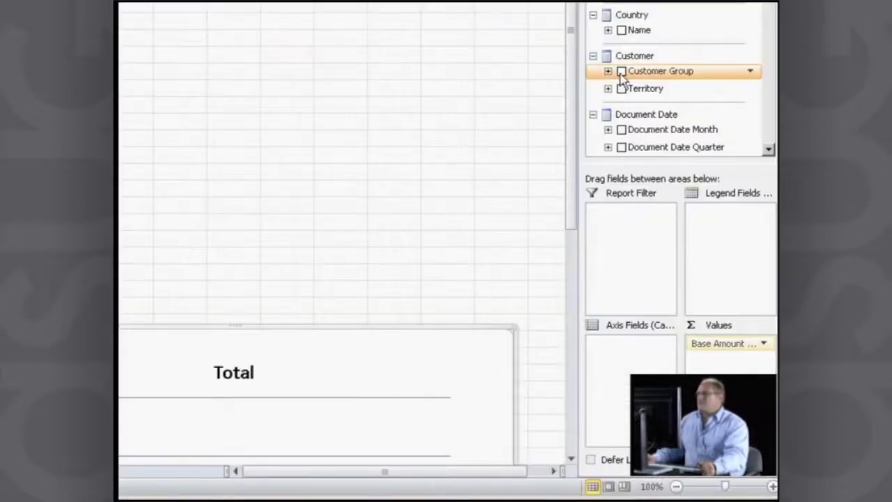
click(621, 72)
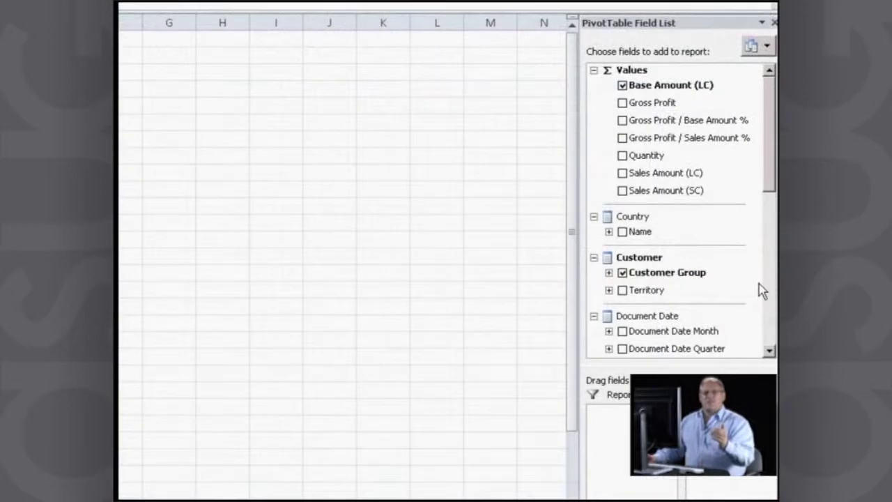
click(769, 332)
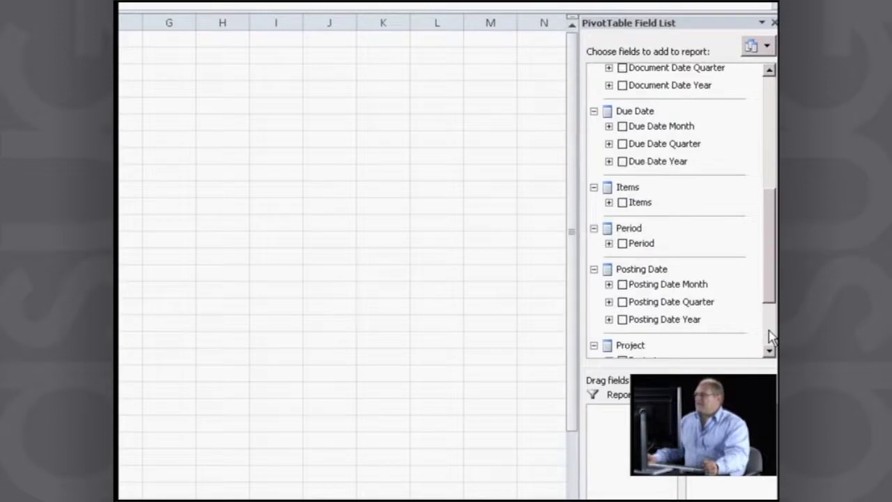
click(770, 337)
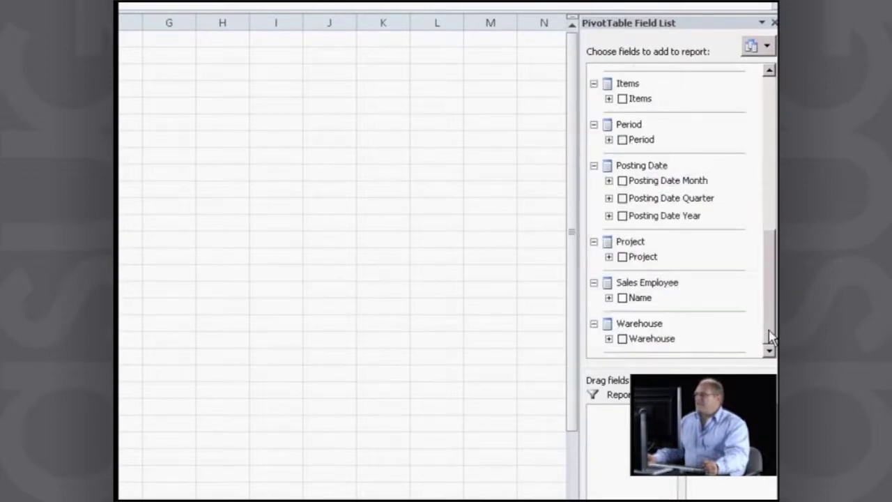
click(622, 297)
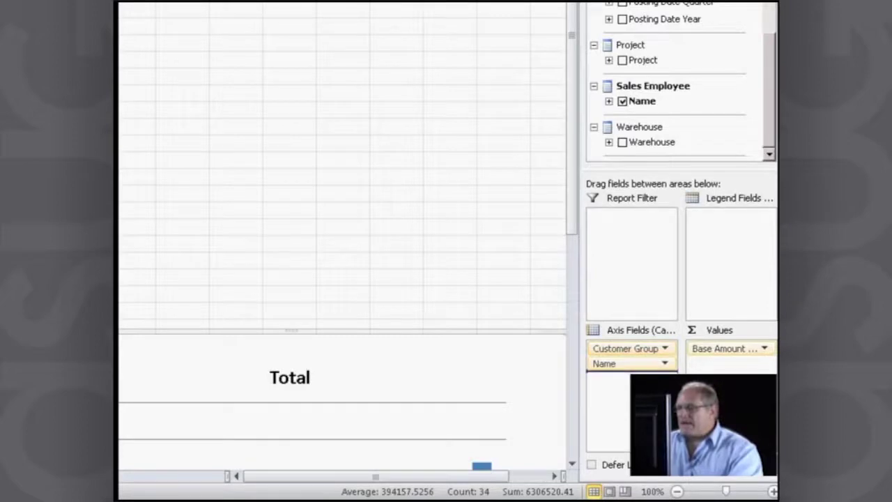
drag(627, 369, 630, 348)
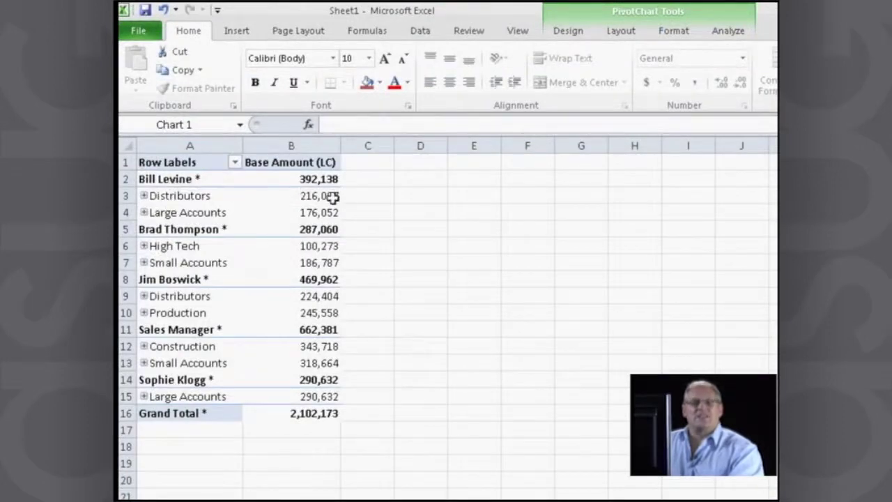
Expand the Distributors group under the first sales employee to examine its customers
mouse_move(333, 198)
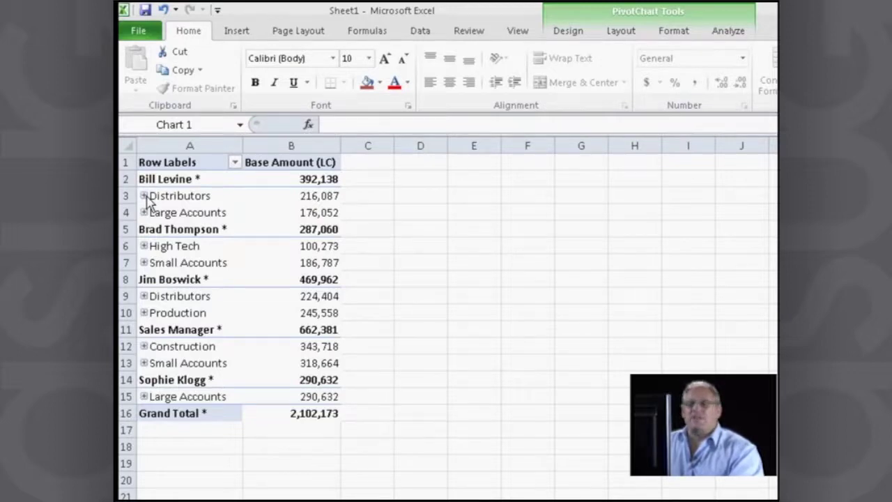
click(144, 196)
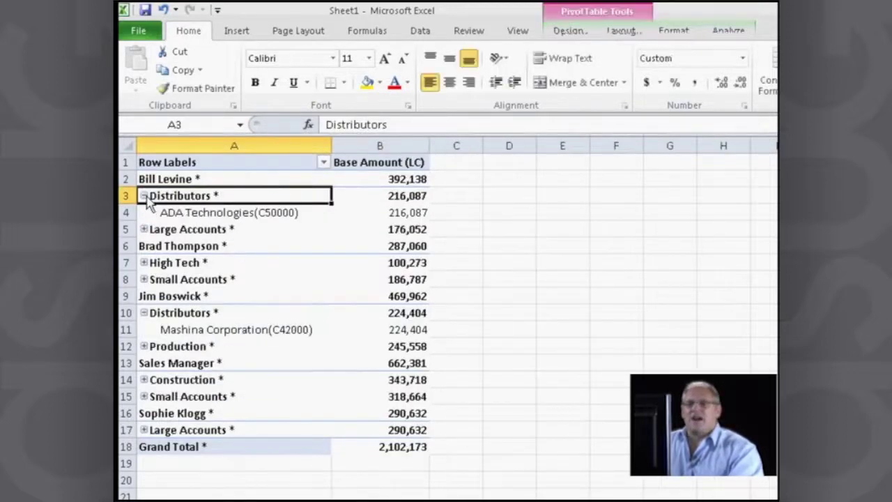
mouse_move(230, 213)
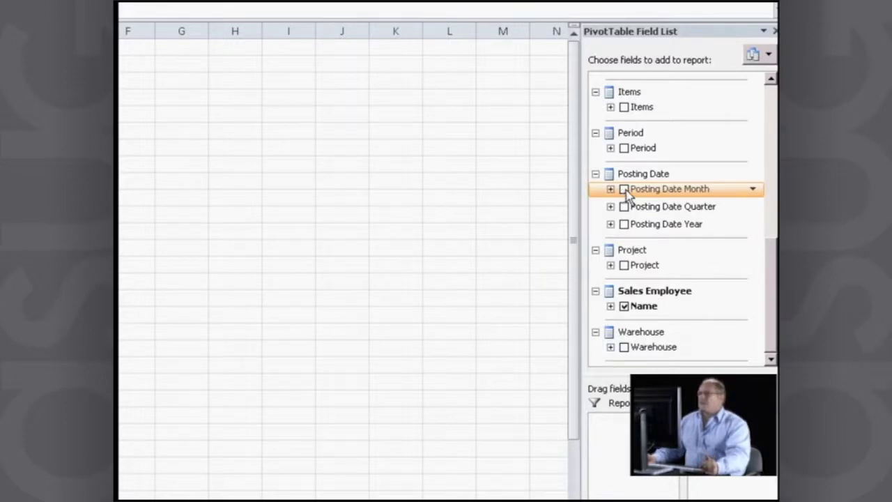
Add Posting Date Month to the PivotTable and move it from the row labels to the column labels
click(623, 190)
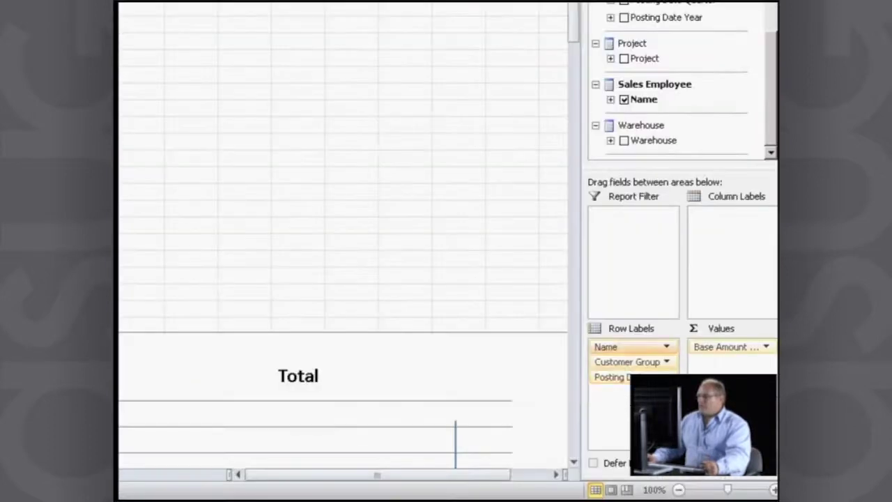
drag(673, 372, 717, 220)
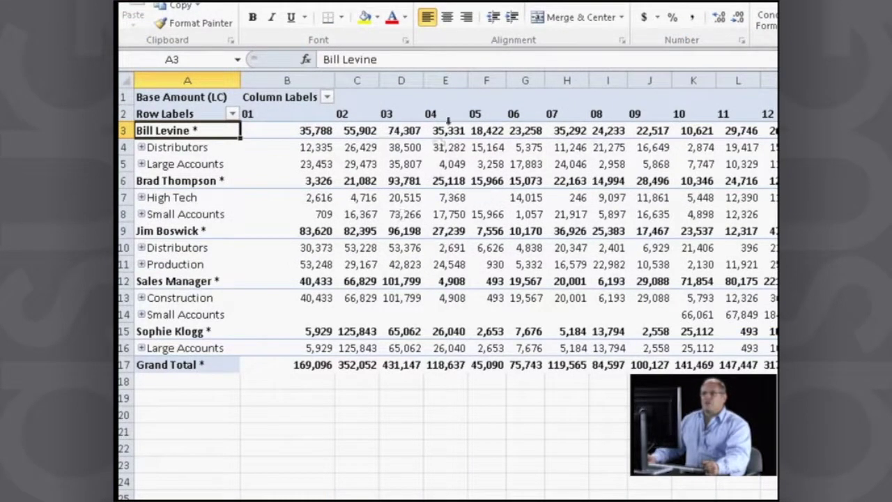
mouse_move(485, 209)
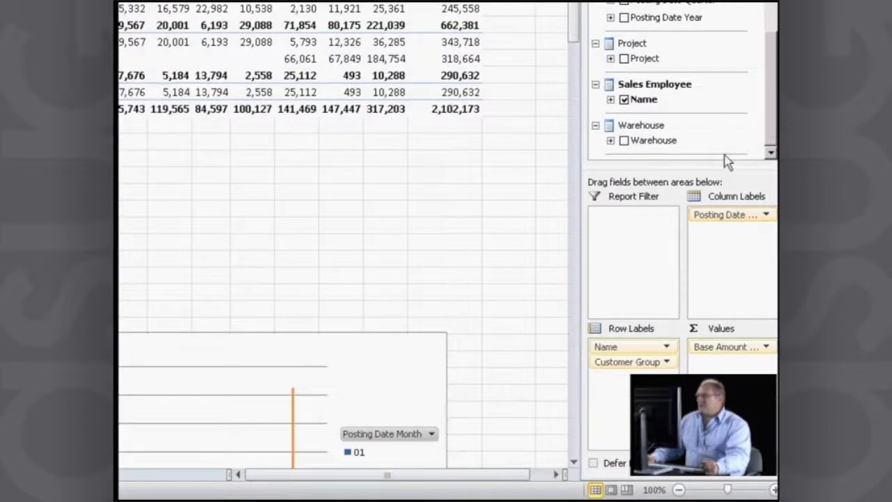
Replace Posting Date Month with Posting Date Quarter in the column labels of the PivotTable
drag(727, 160, 724, 159)
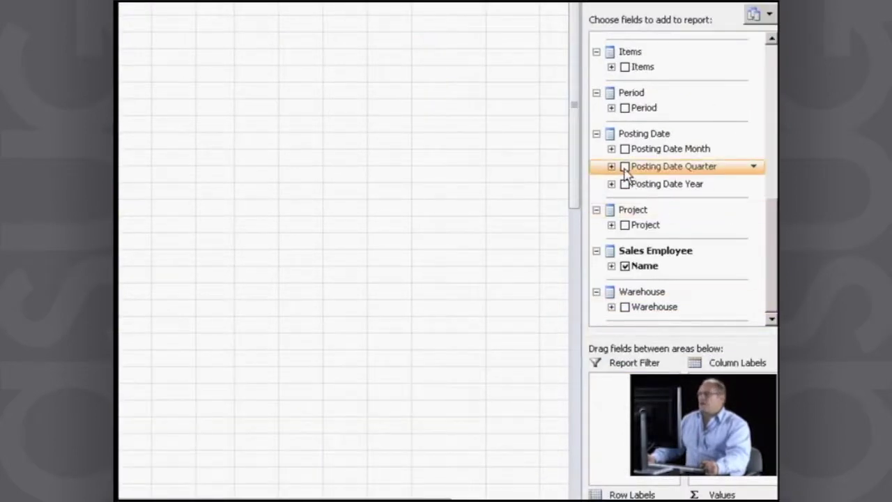
click(625, 167)
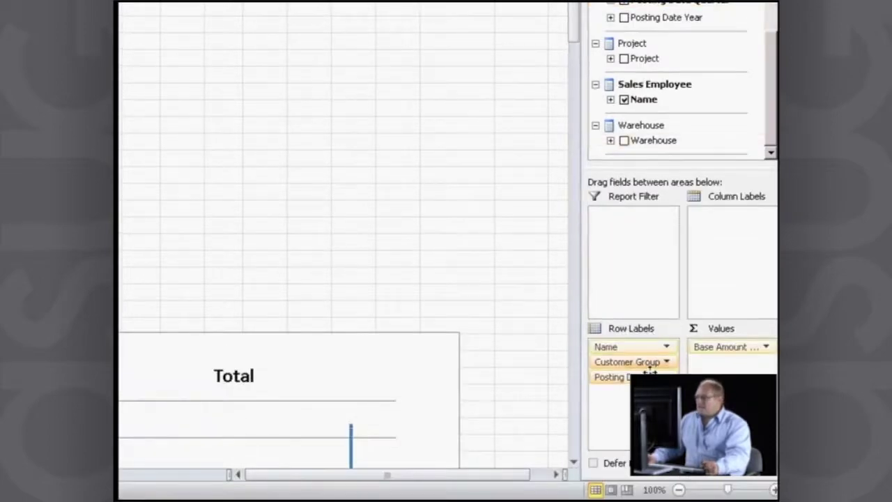
drag(648, 366, 723, 239)
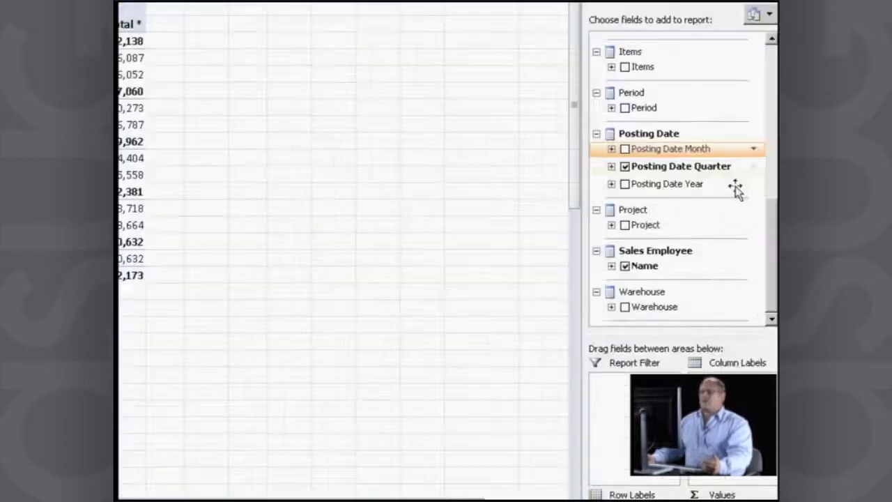
Browse the available PivotTable fields and expand Items to examine its item levels
click(771, 74)
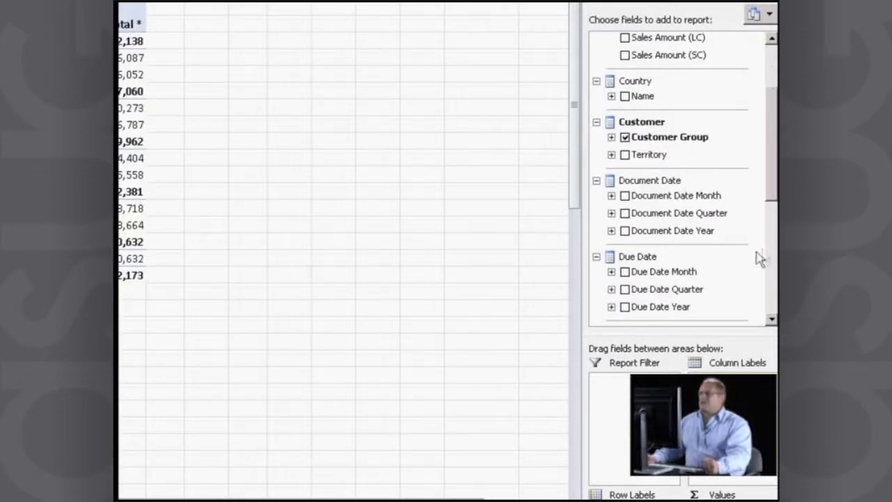
click(770, 272)
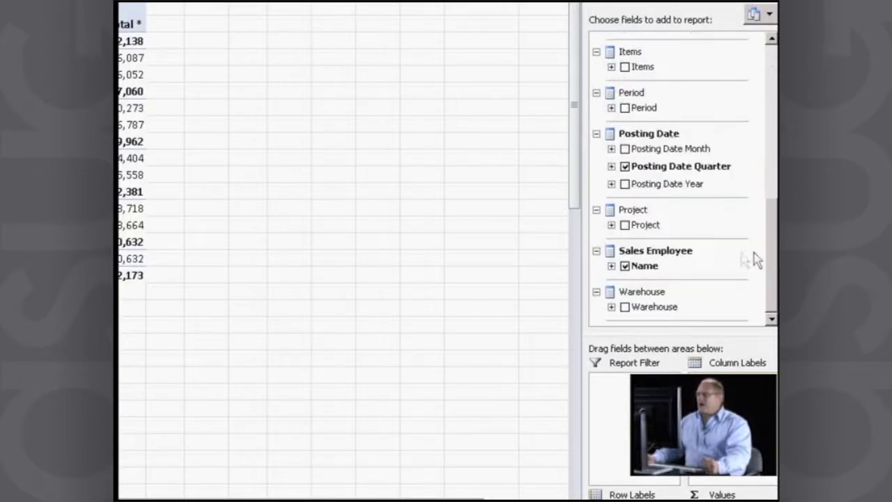
click(612, 66)
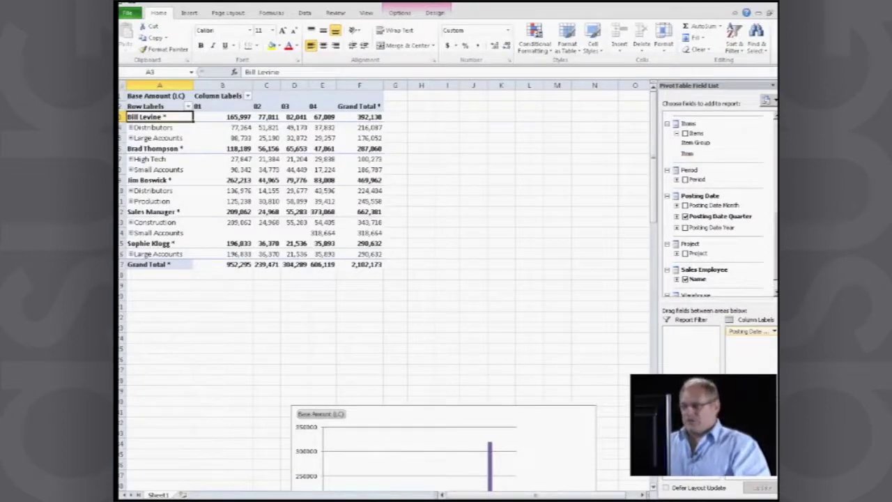
Review the PivotChart below the table and close the analysis workbook without saving the changes
scroll(383, 279, down, 13)
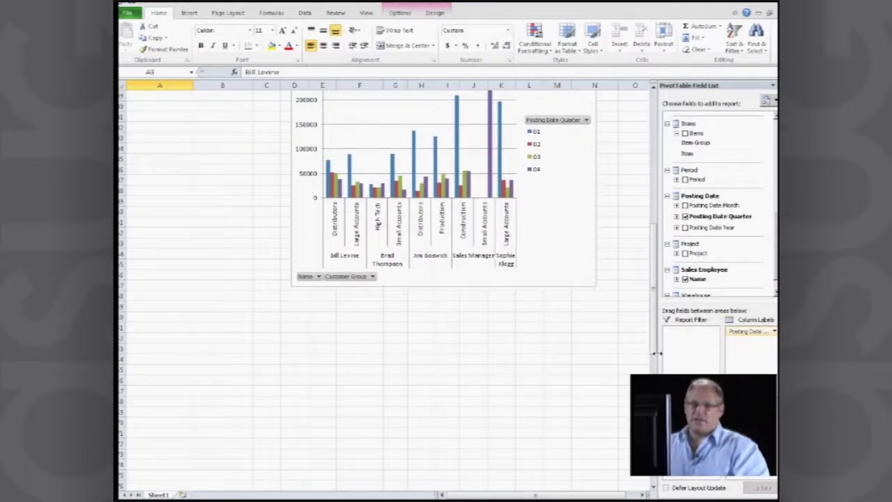
click(655, 90)
click(655, 91)
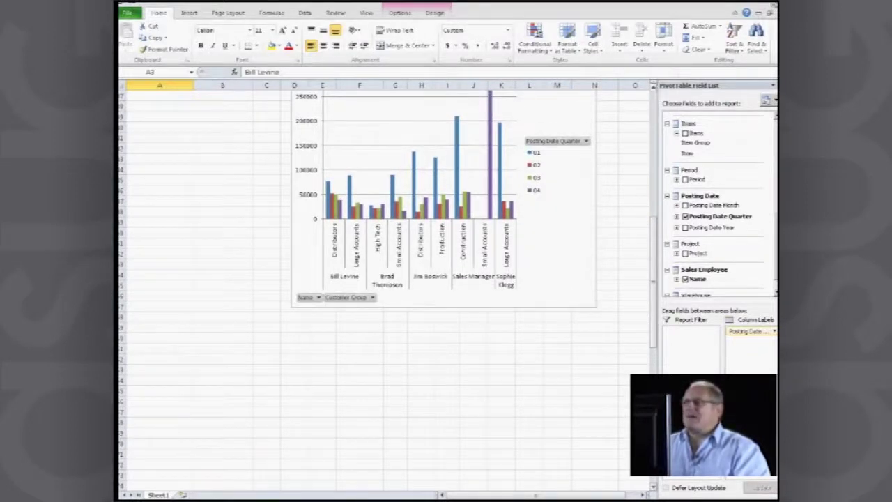
click(770, 13)
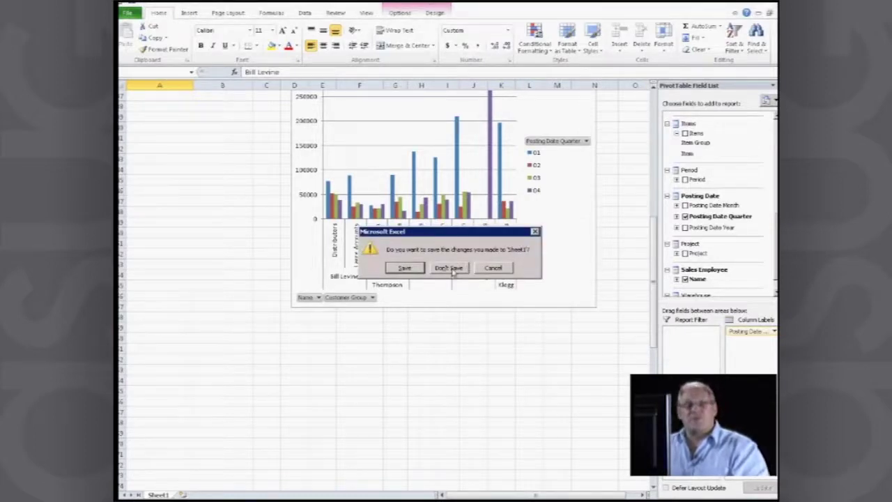
click(451, 270)
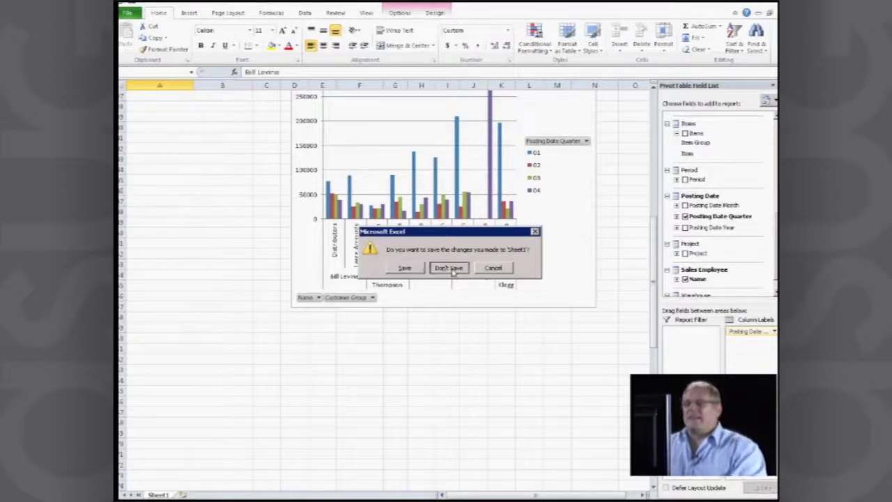